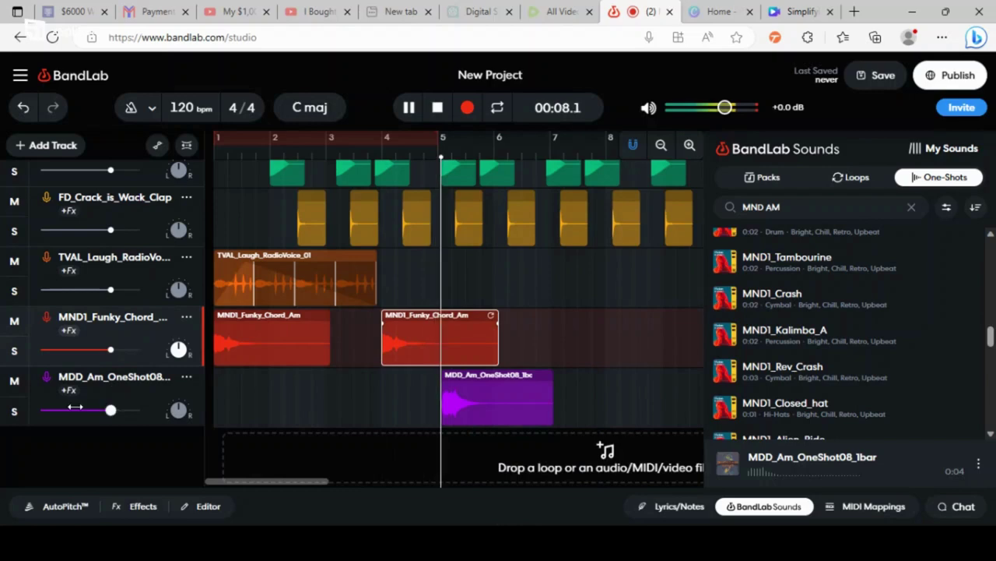
Step: Lower the volume of the MDD_Am_OneShot08 track below the other tracks' level and stop playback
drag(74, 407, 88, 410)
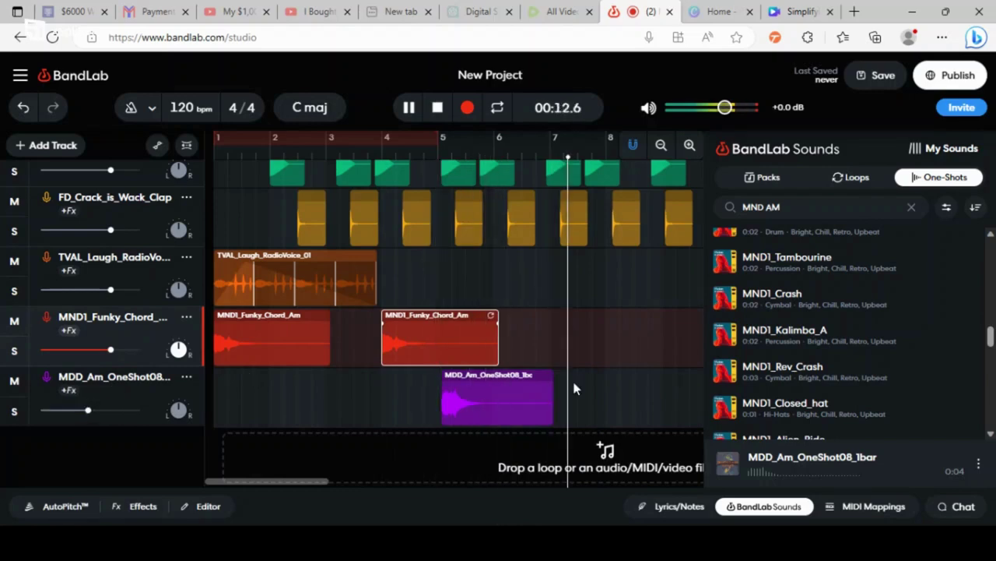
key(space)
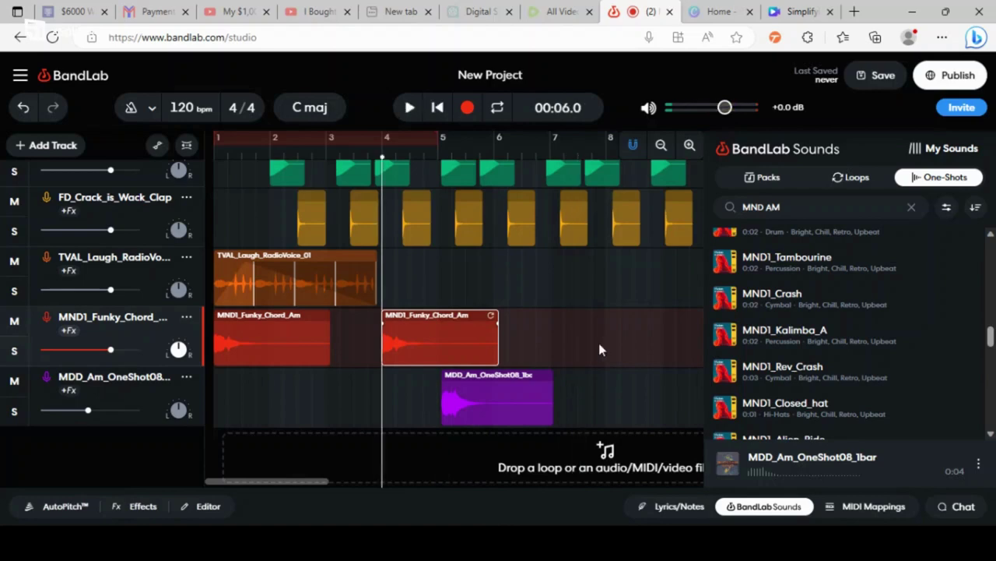
Step: Paste another MND1_Funky_Chord_Am clip on its own track at 00:13.3, near the second green clip after bar 7
click(596, 346)
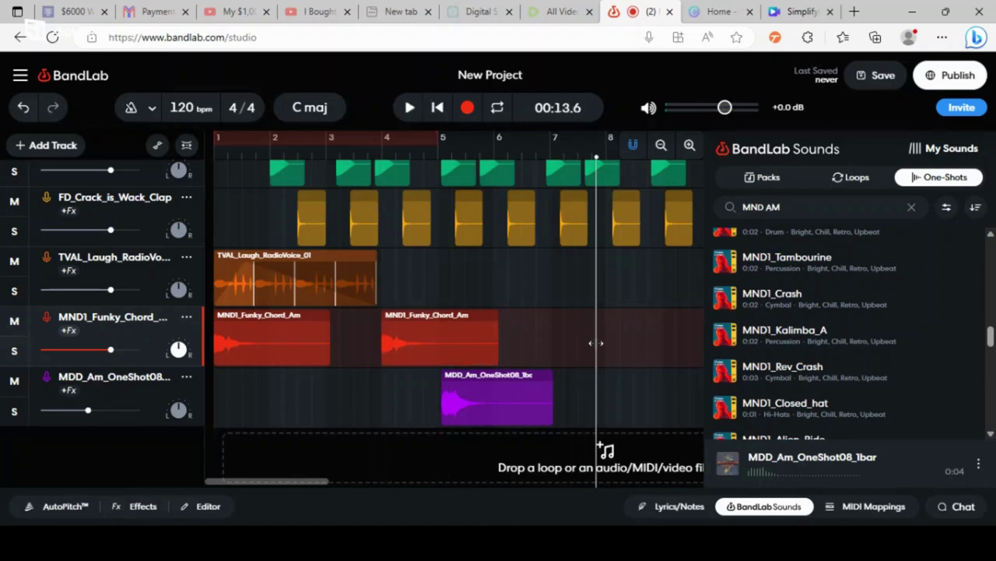
click(592, 342)
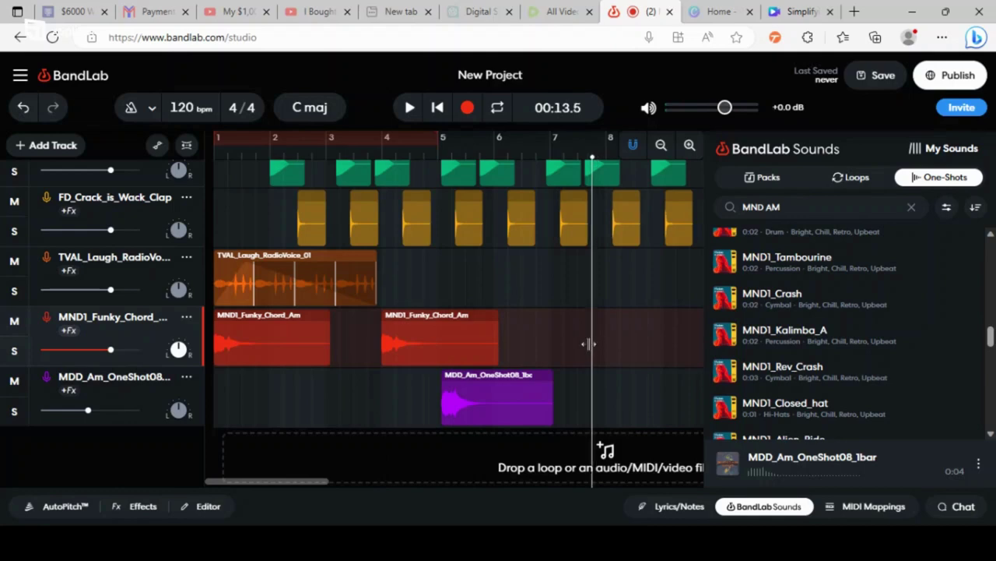
click(587, 345)
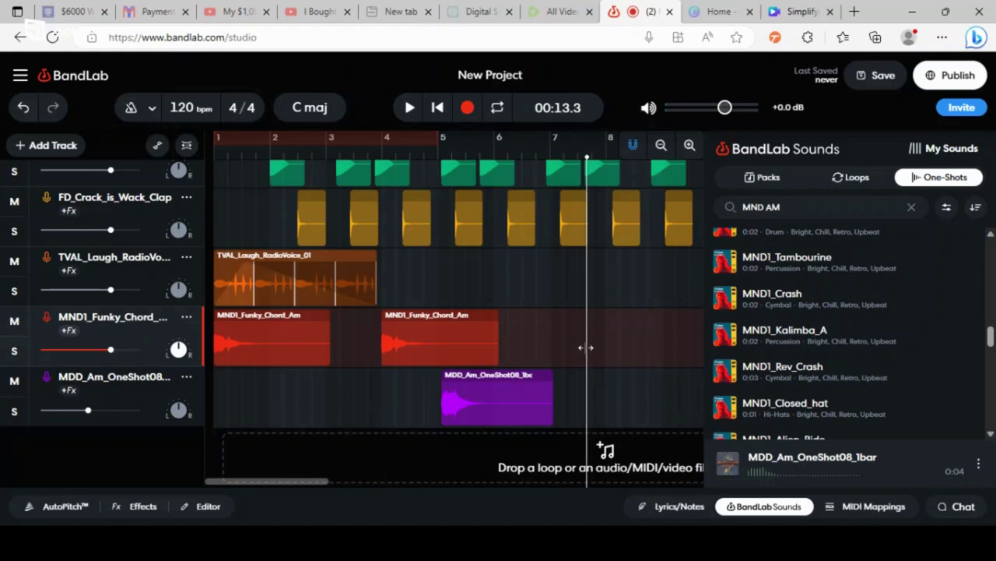
click(586, 346)
click(585, 347)
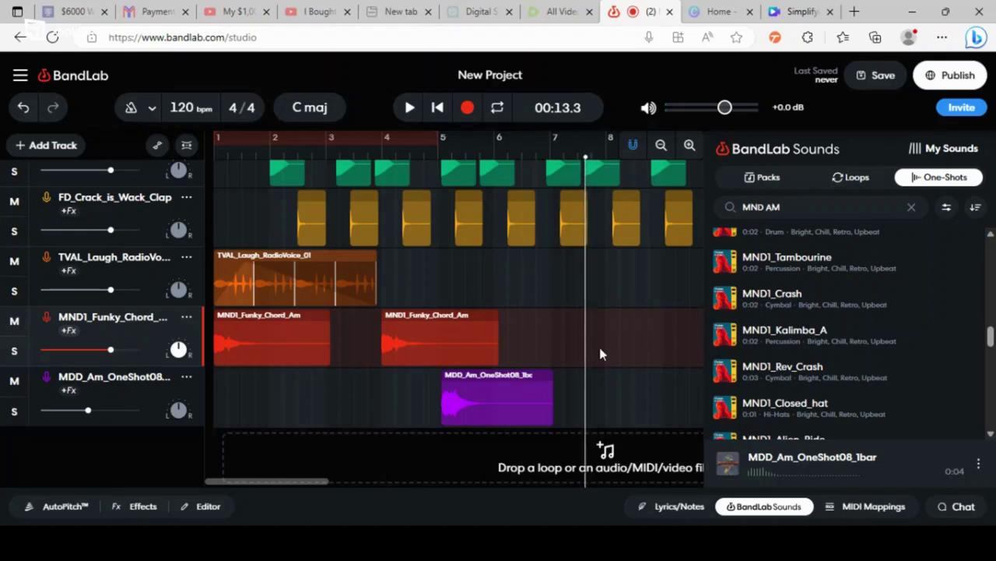
right_click(590, 354)
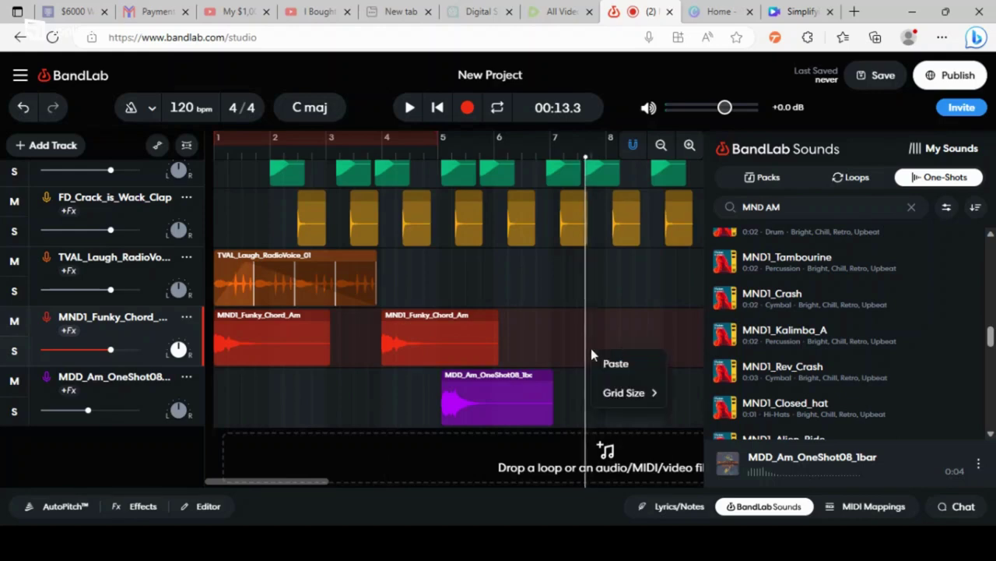
click(603, 364)
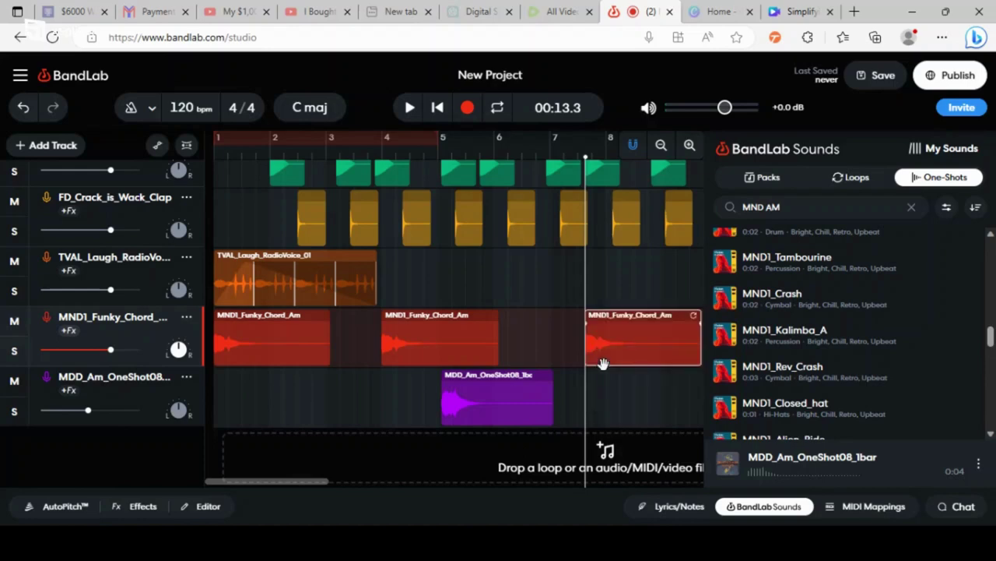
Step: Play the arrangement from the pasted chord and from the beginning to check its timing
key(space)
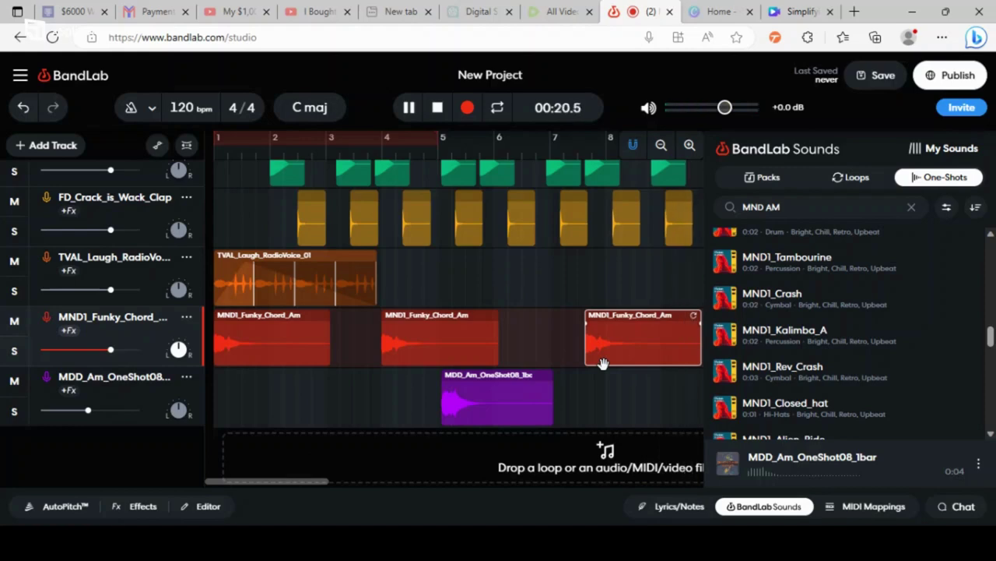
key(space)
key(space)
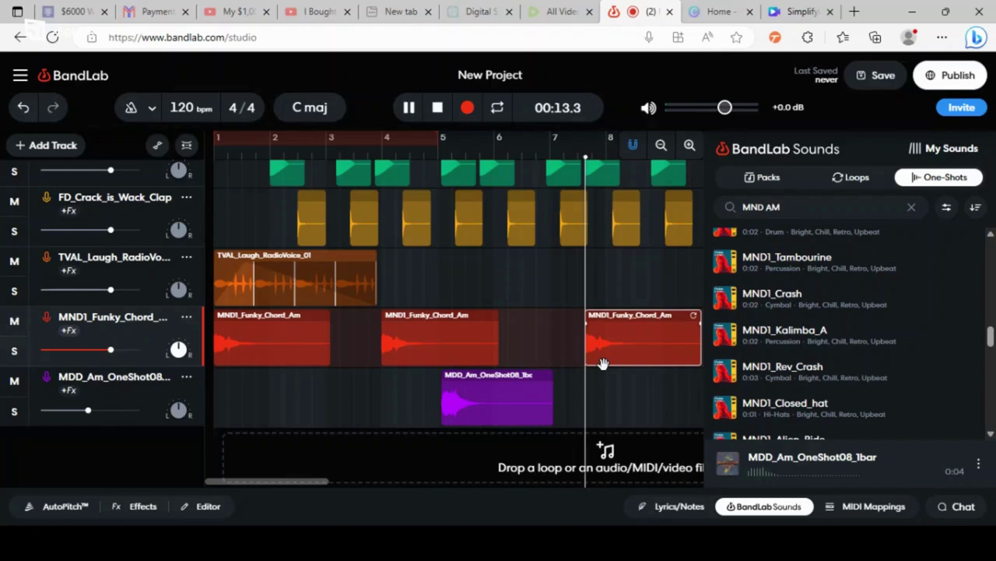
key(space)
key(space)
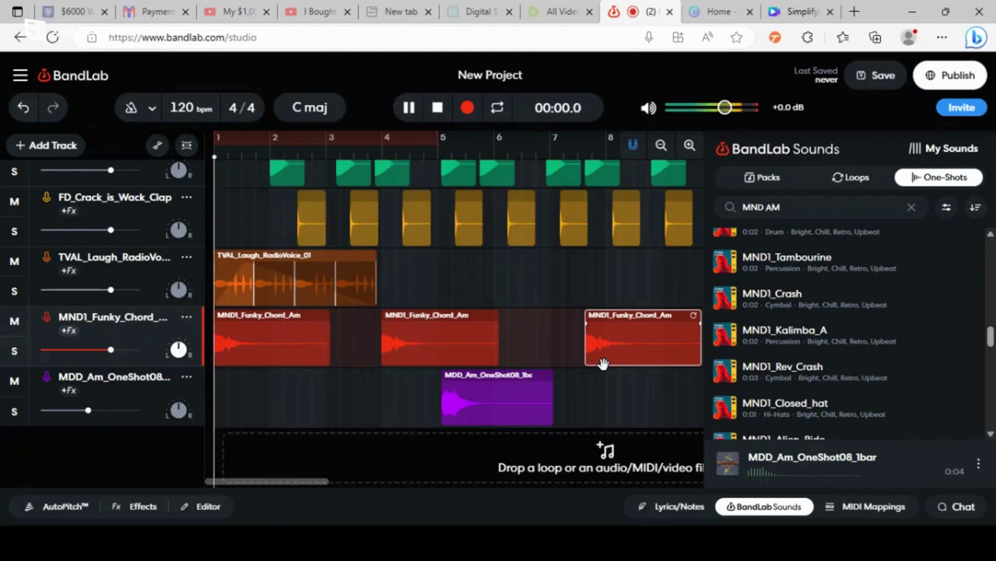
key(space)
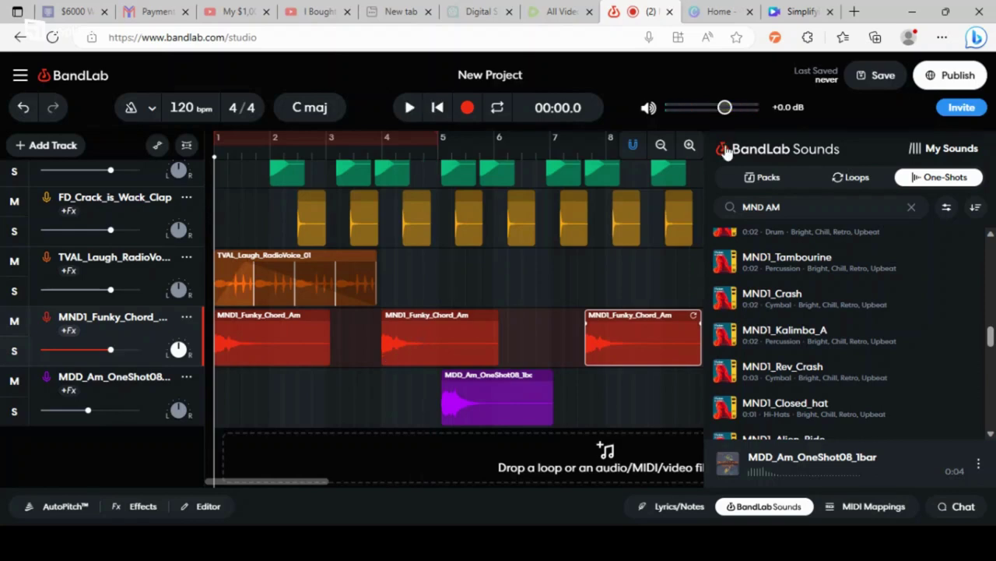
Step: Hide the BandLab Sounds browser and zoom the timeline in until the ruler shows beat divisions
click(688, 146)
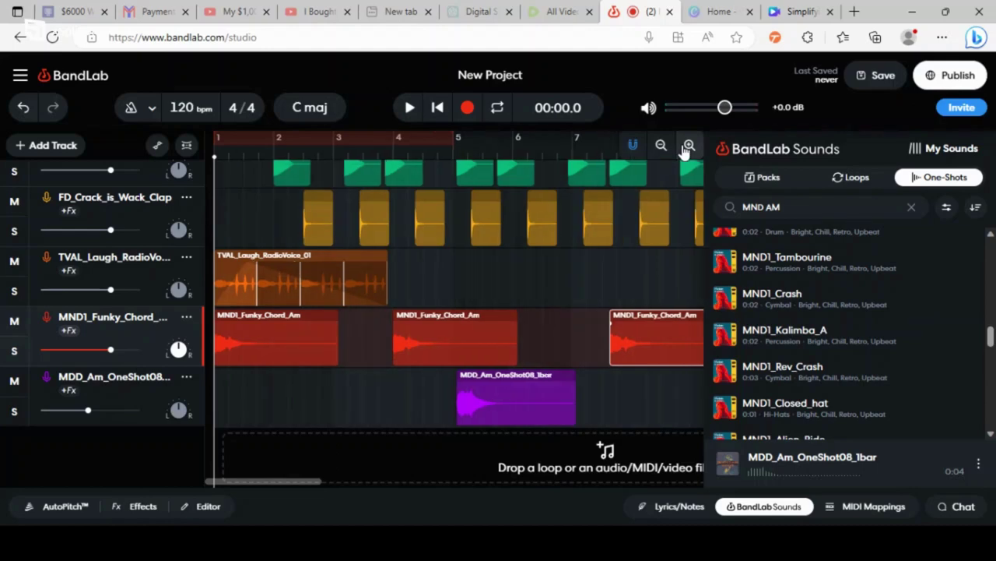
click(727, 511)
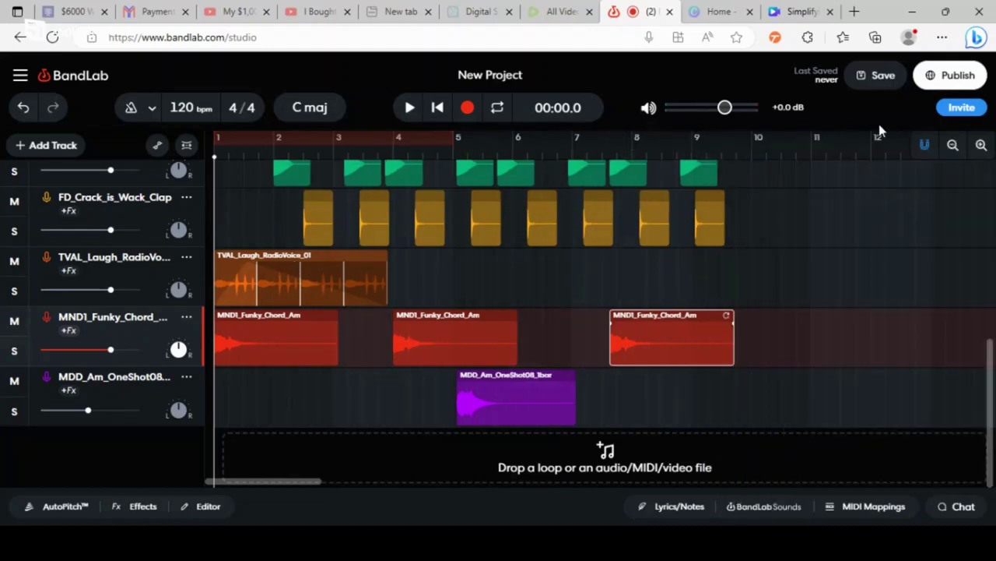
click(984, 151)
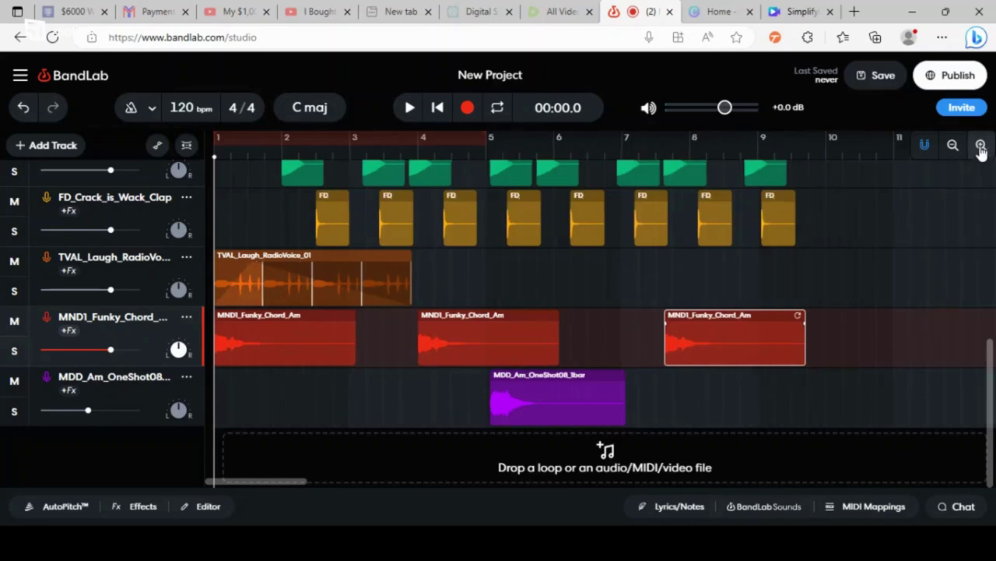
click(981, 148)
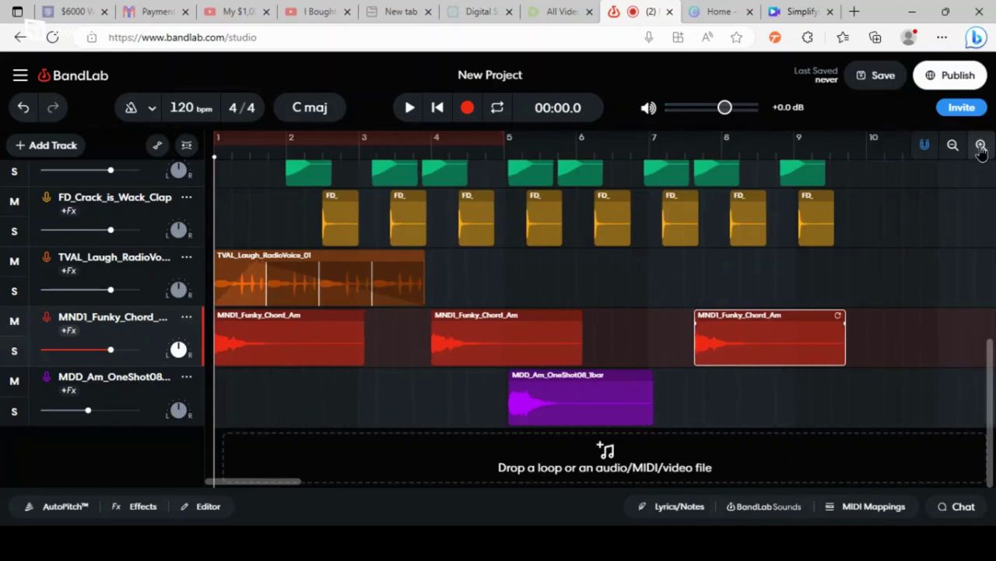
click(981, 151)
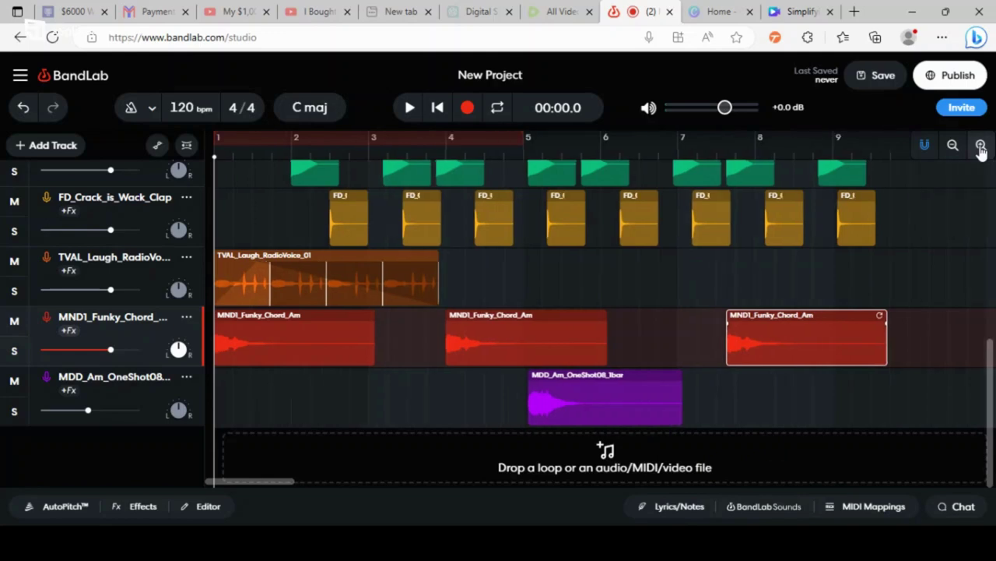
click(981, 148)
click(981, 148)
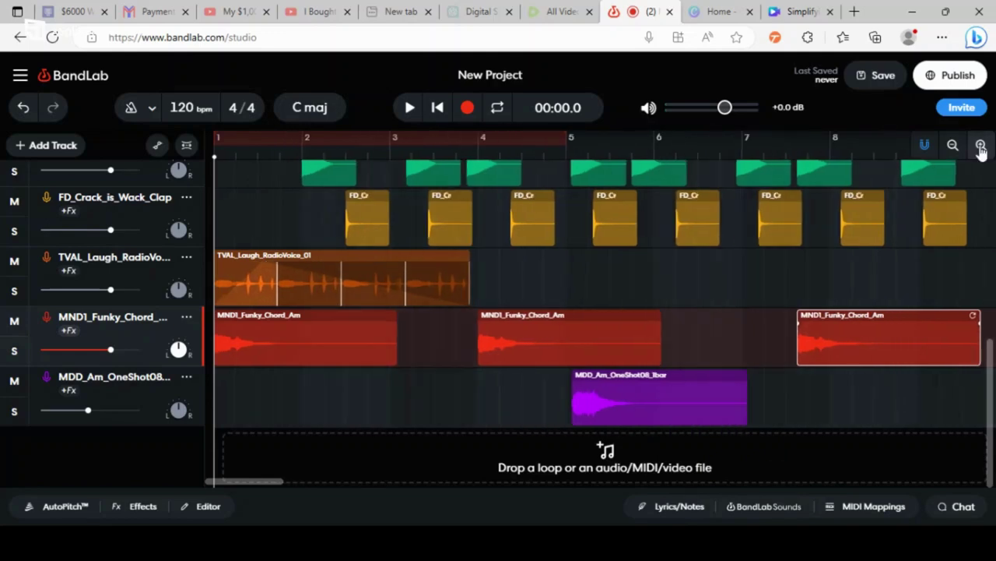
click(981, 148)
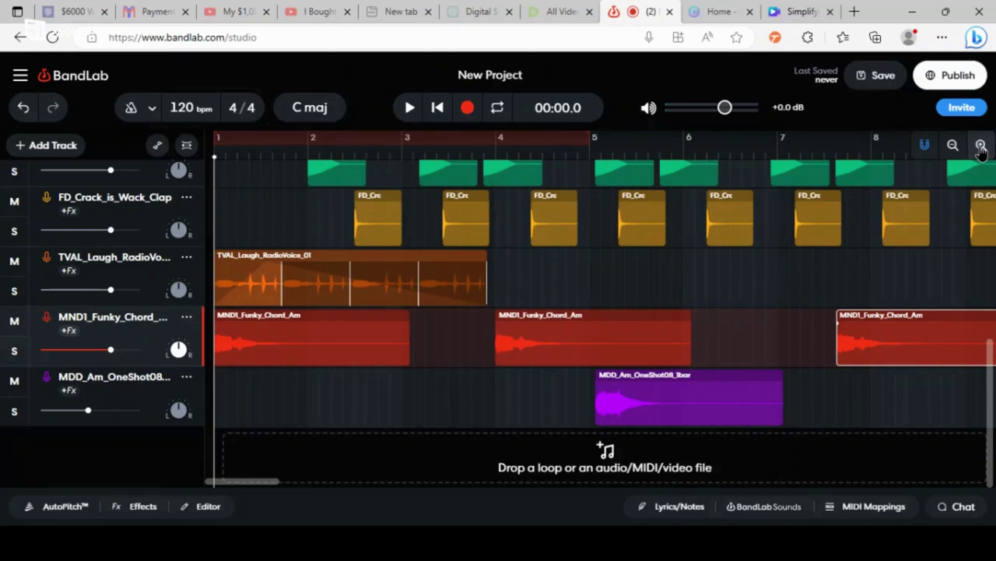
click(981, 148)
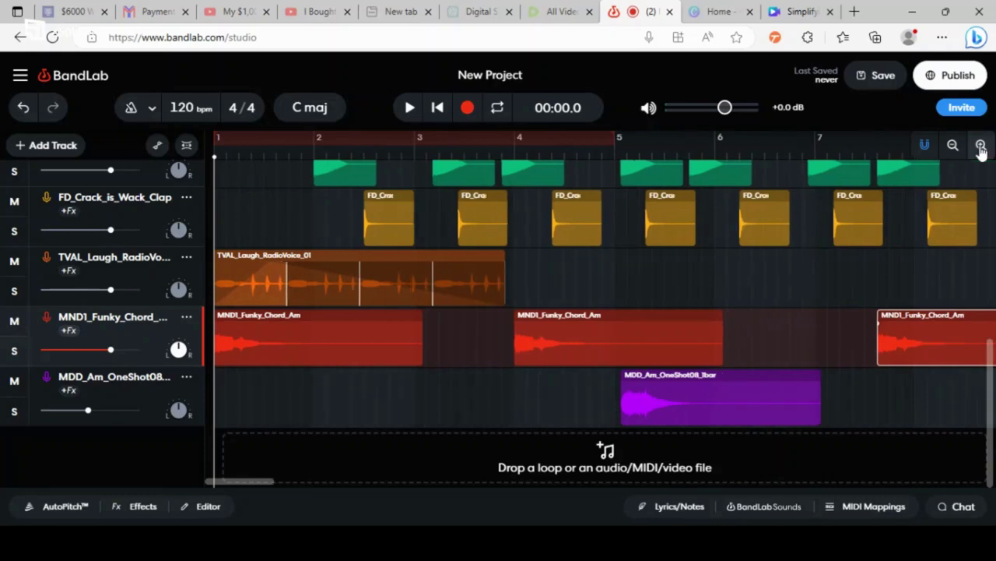
click(981, 148)
click(981, 148)
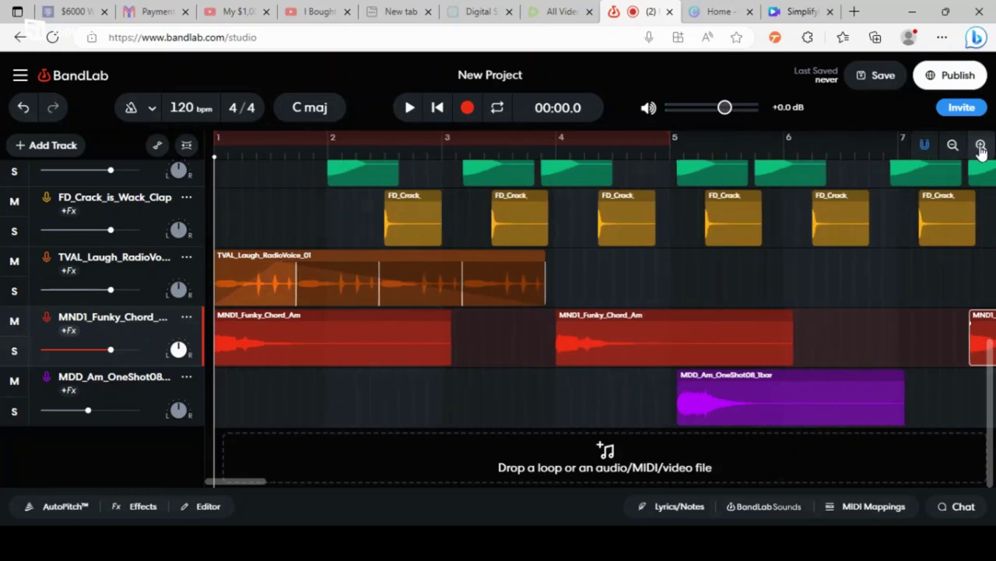
click(981, 148)
click(981, 148)
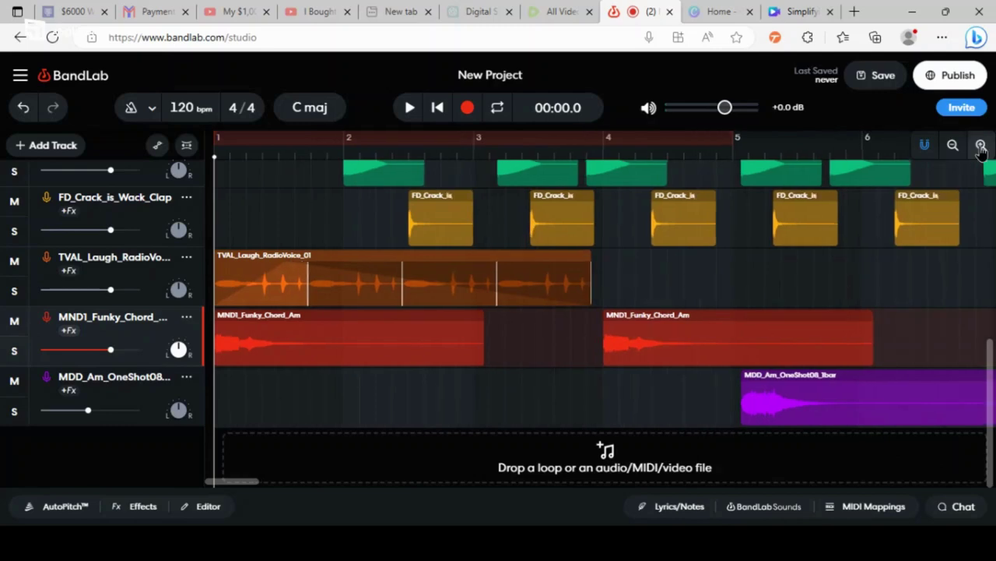
click(980, 148)
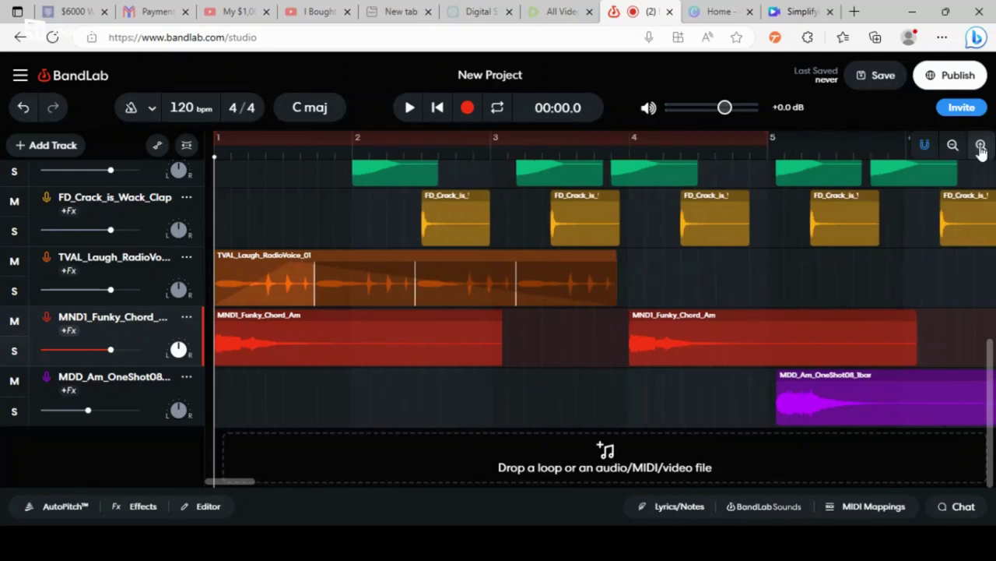
click(981, 148)
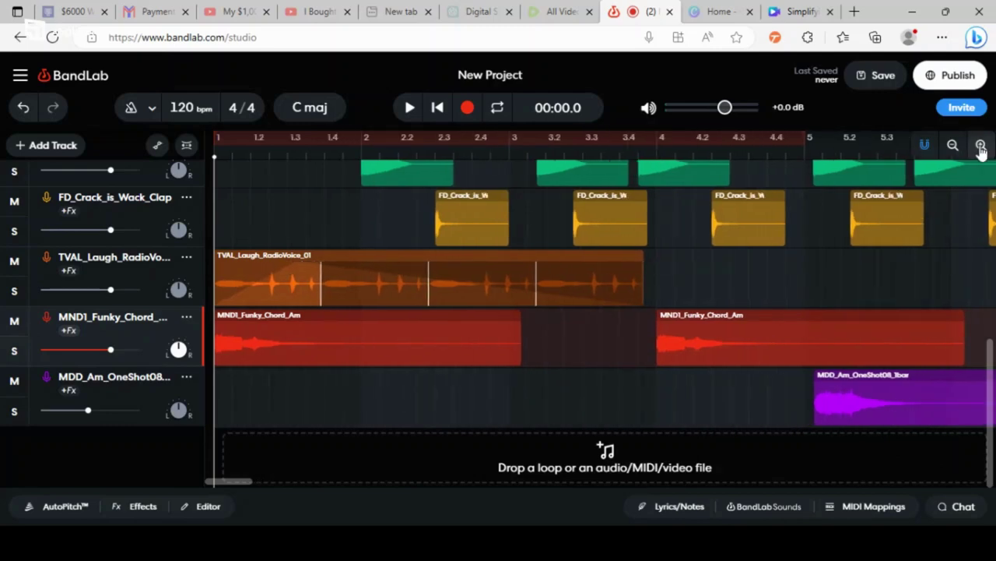
click(980, 148)
click(981, 148)
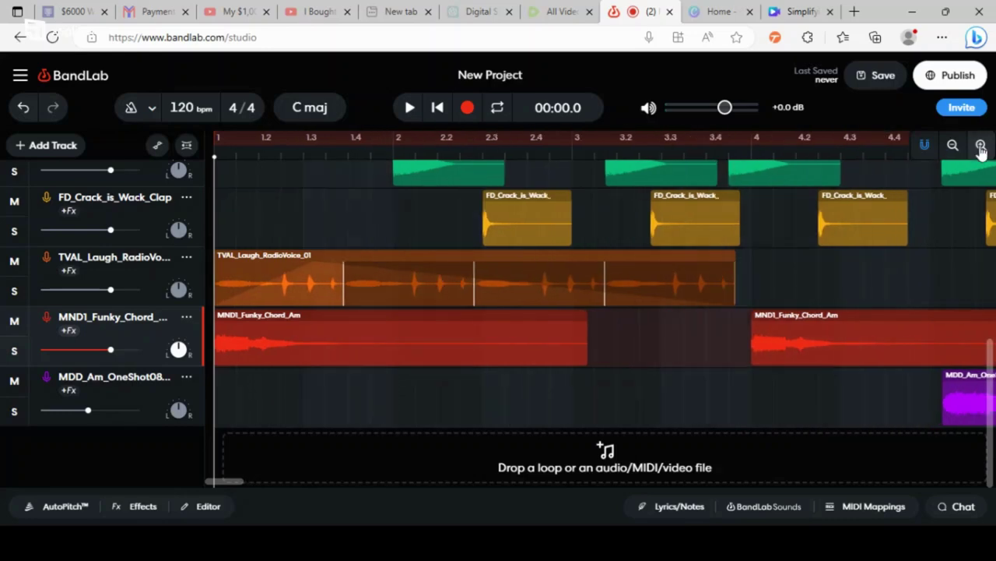
Step: Lower the volume of the TVAL_Laugh_RadioVoice track and play the opening bars to check the balance
key(space)
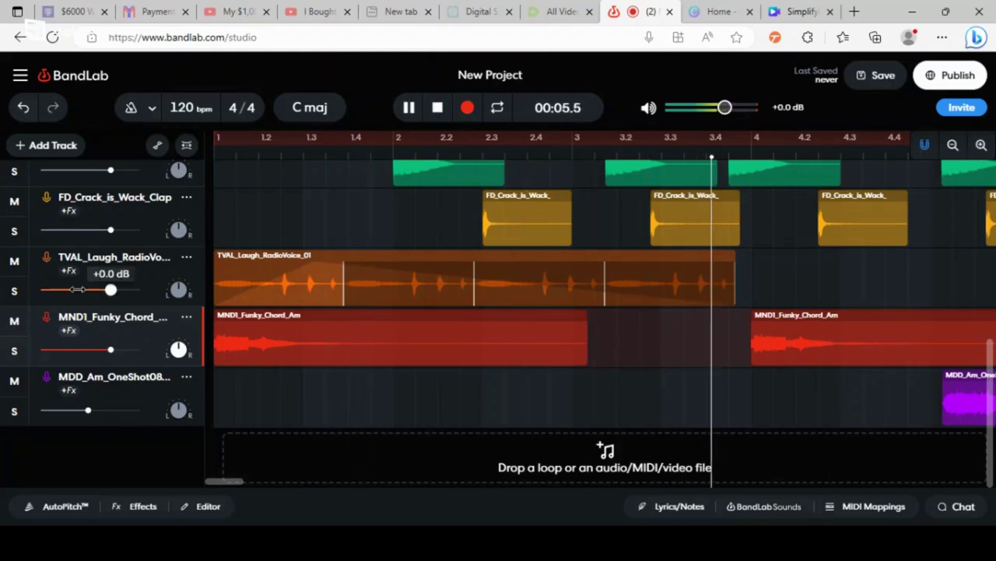
key(space)
drag(110, 289, 84, 289)
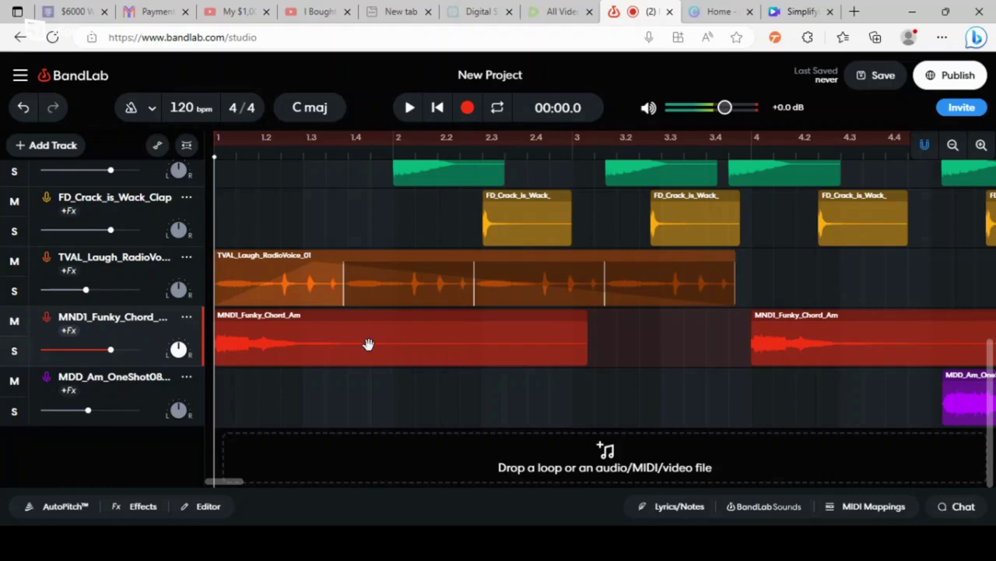
key(space)
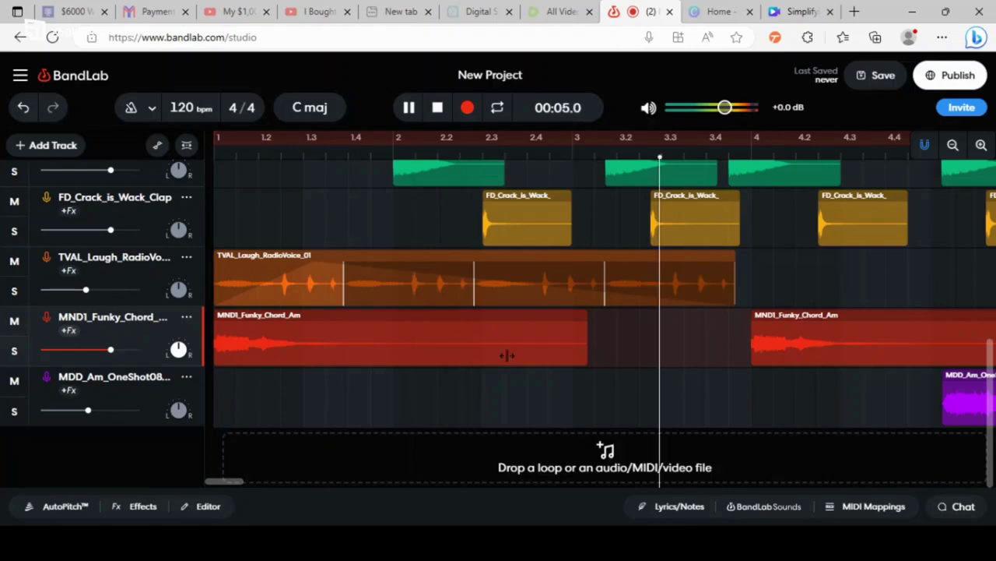
key(space)
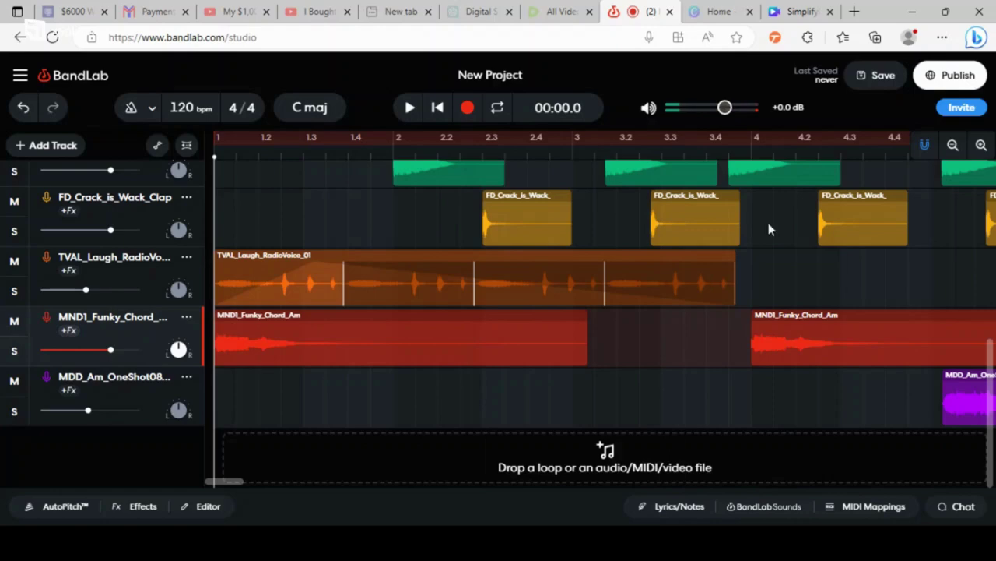
Step: Move the second MND1_Funky_Chord_Am clip to start at 00:05.8, aligned with the third green clip, and play it back
click(731, 159)
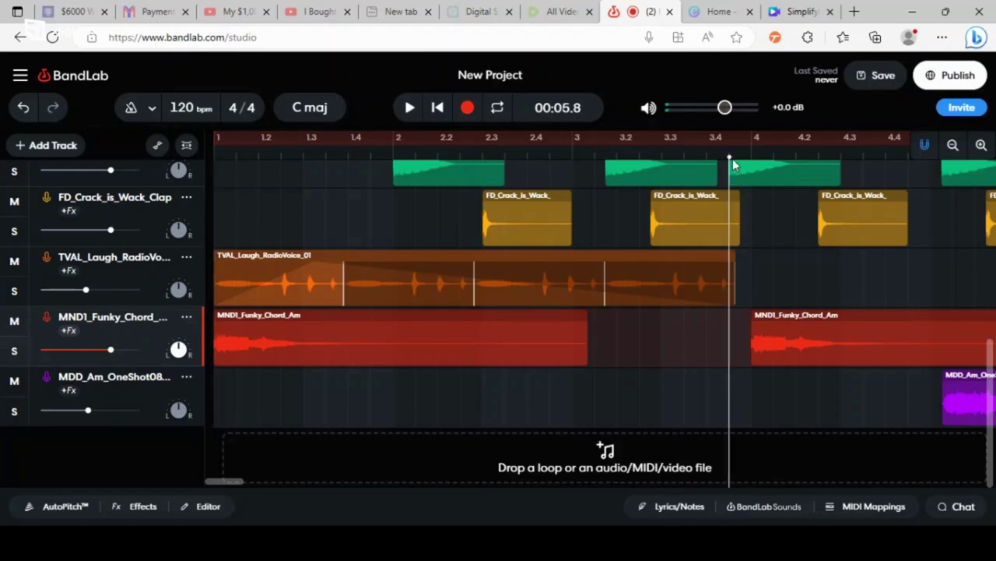
click(784, 358)
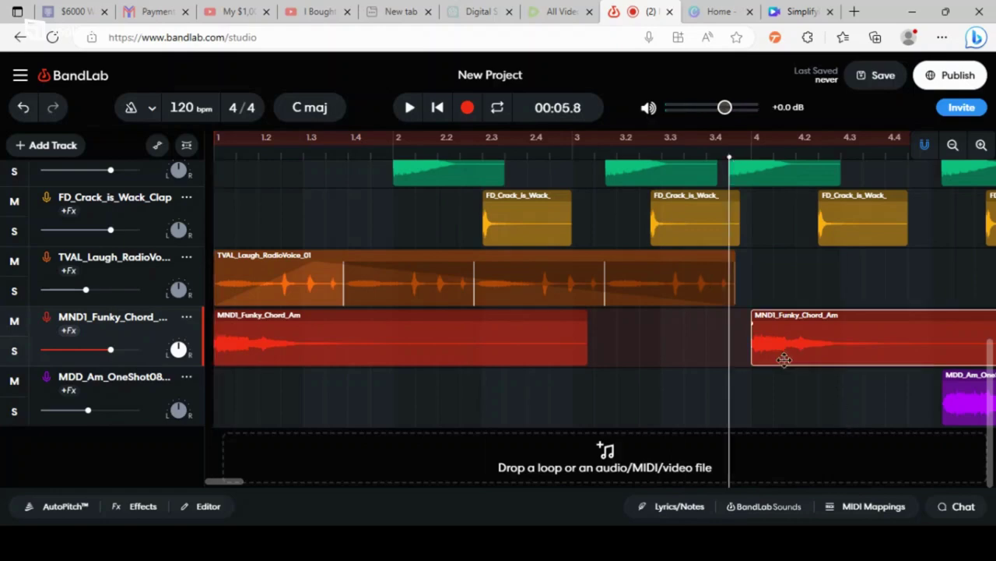
drag(784, 359, 778, 359)
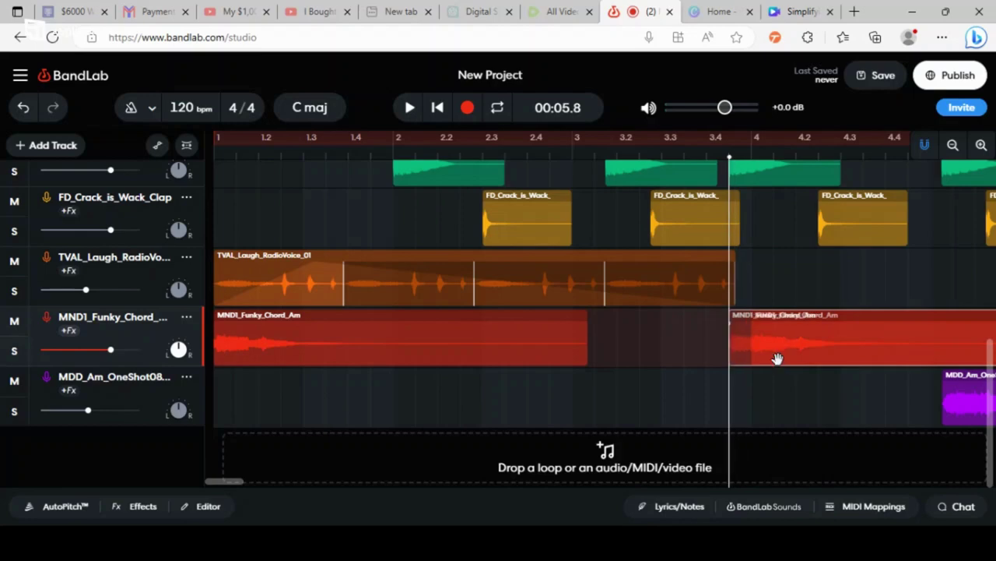
key(space)
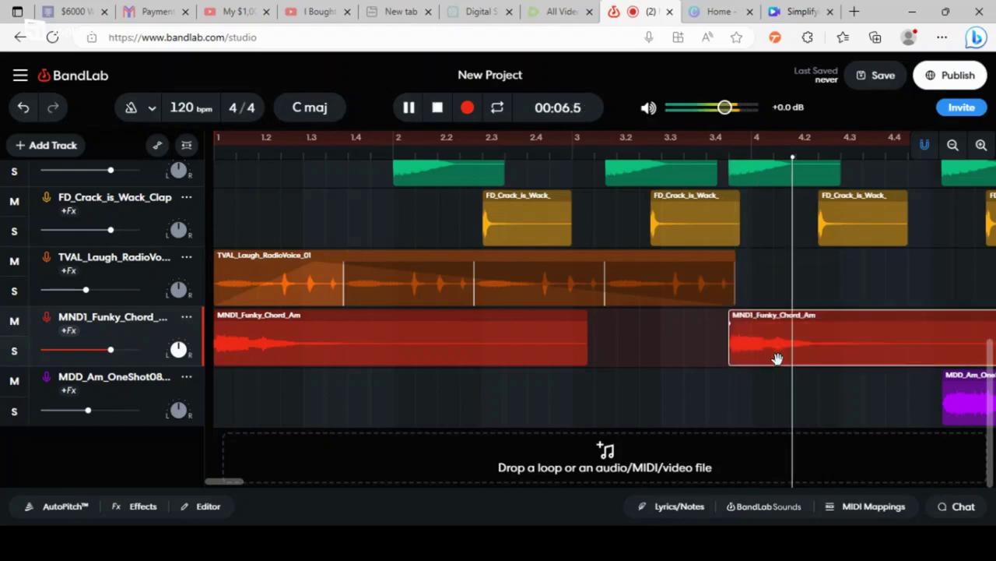
key(space)
scroll(841, 340, right, 3)
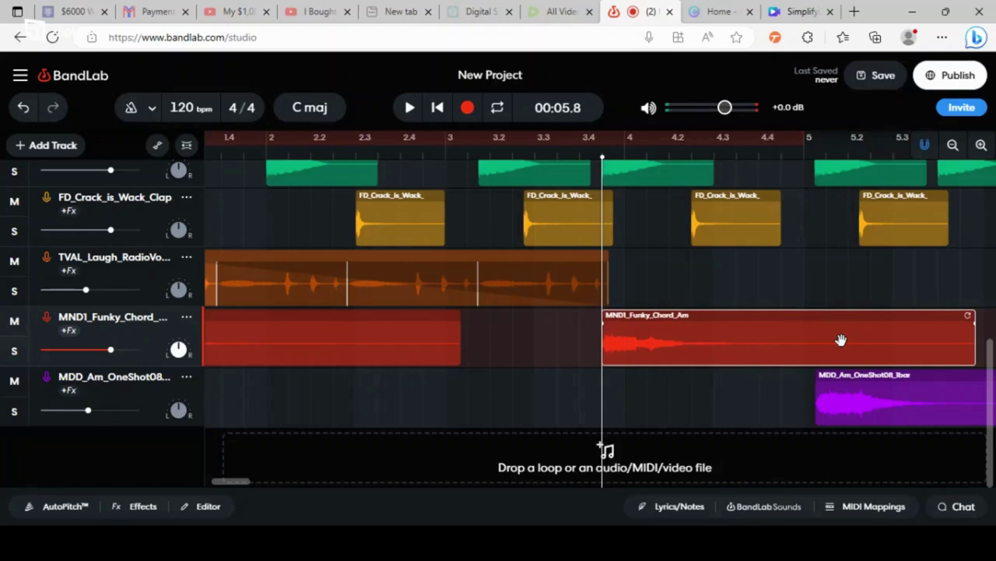
scroll(841, 340, right, 2)
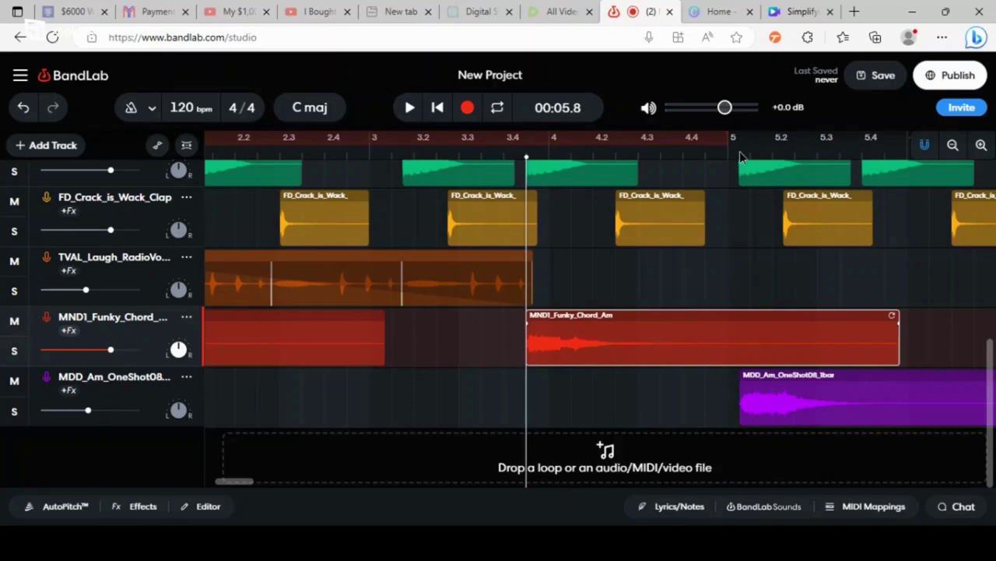
Step: Play the arrangement from the start of the MDD_Am_OneShot08_1bar clip at 00:08.1 to check its timing
click(740, 156)
key(space)
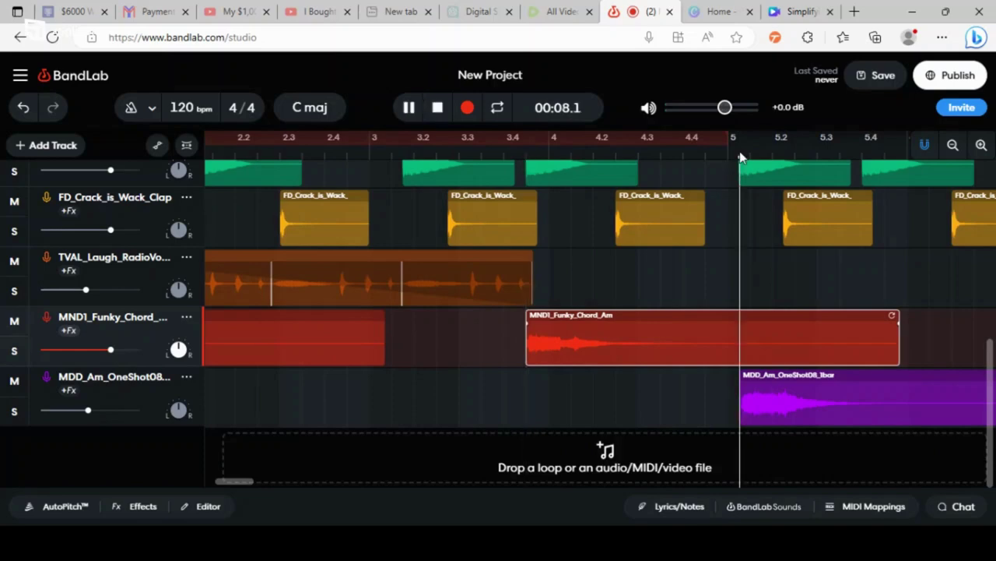
key(space)
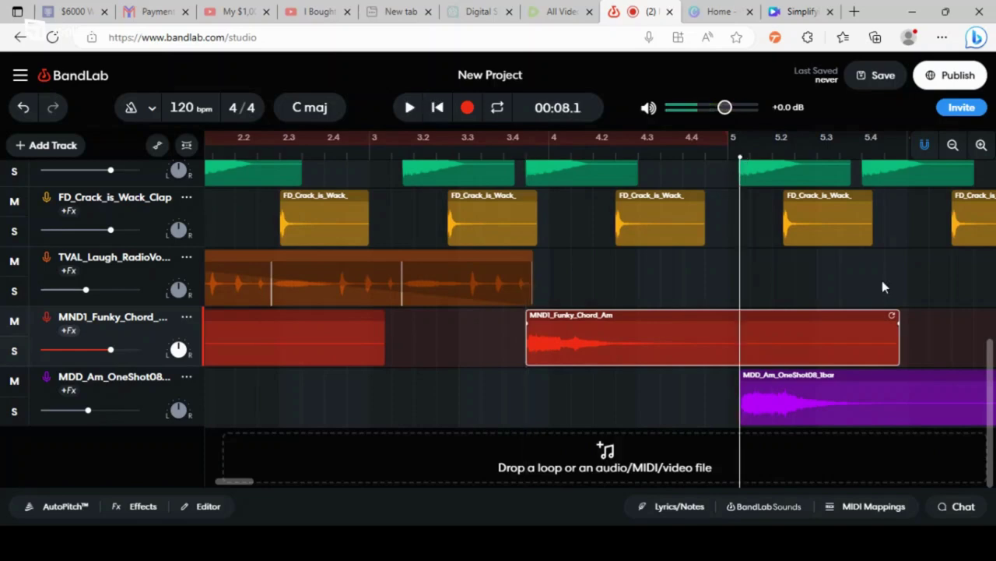
scroll(882, 286, right, 1)
scroll(882, 286, right, 5)
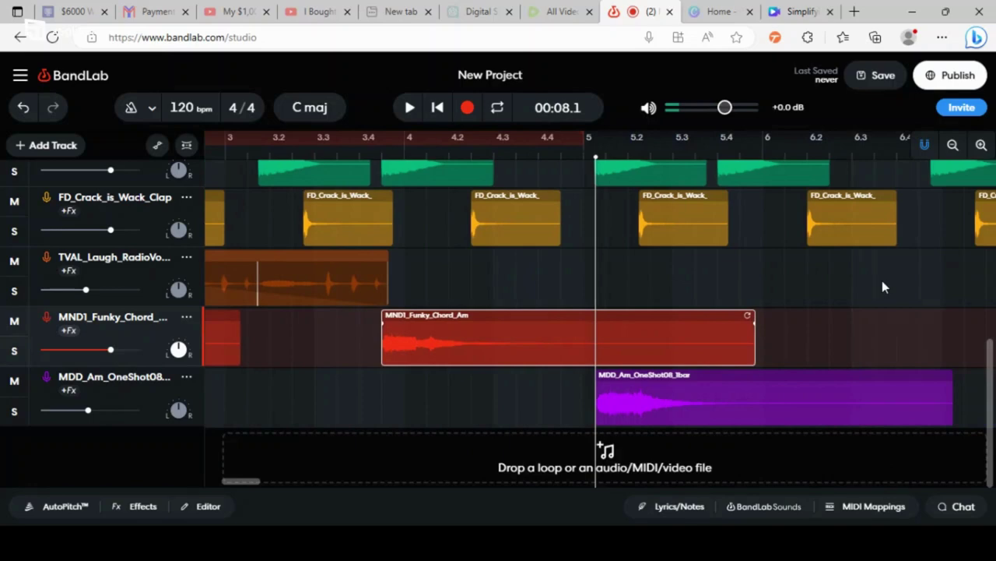
key(space)
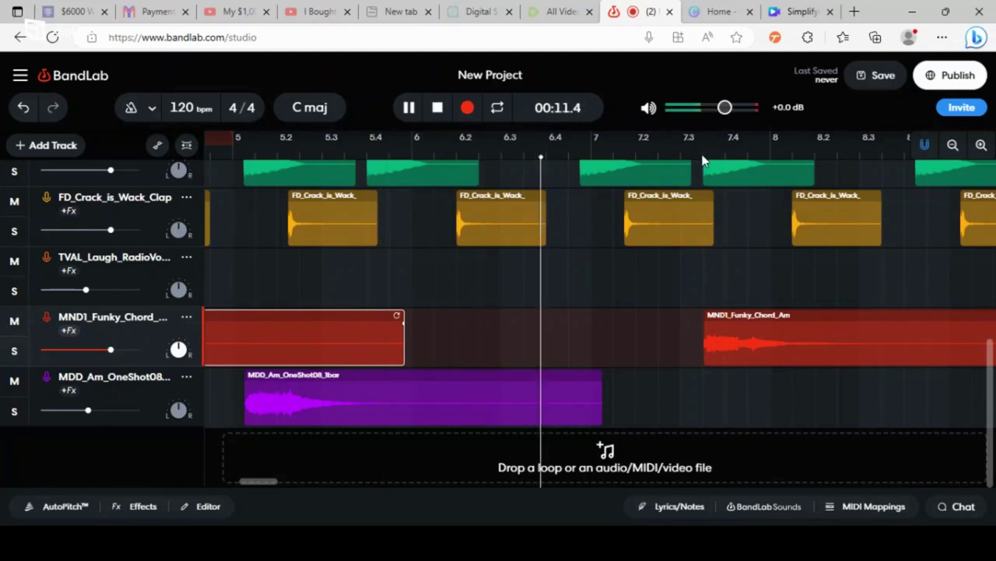
key(space)
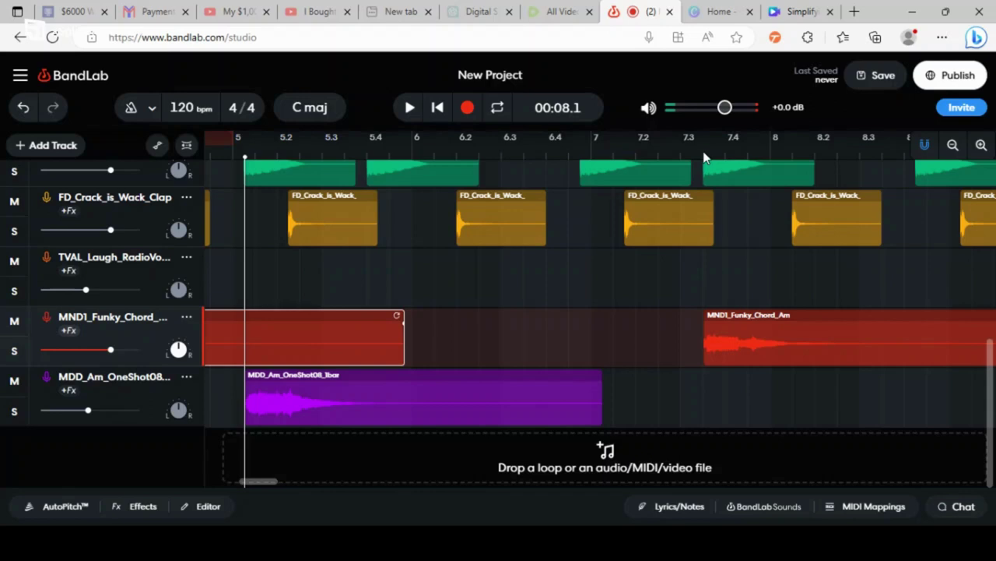
Step: Play the arrangement from the third MND1_Funky_Chord_Am clip at 00:13.3 to check the final bars
click(703, 158)
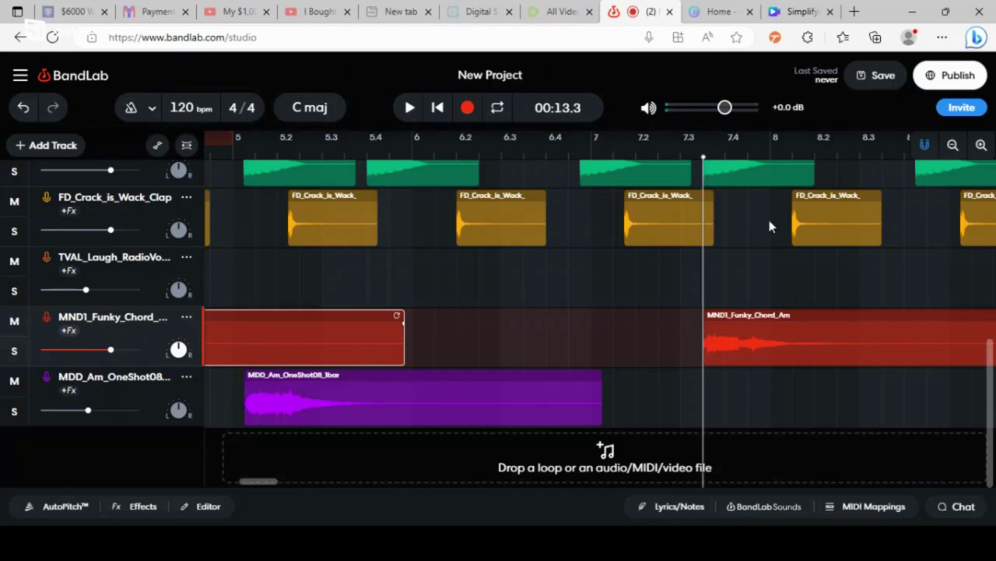
key(space)
scroll(768, 218, right, 3)
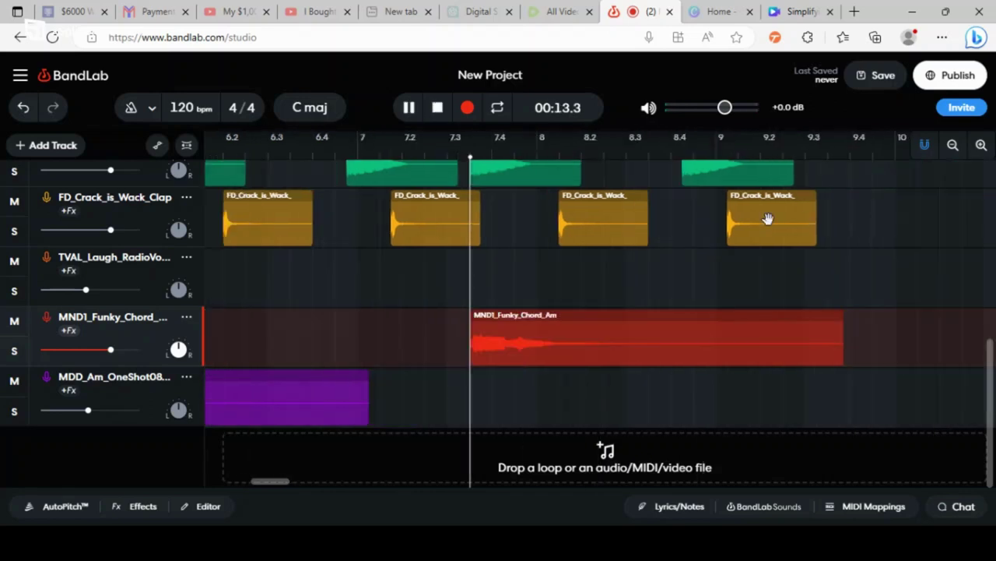
scroll(768, 219, right, 3)
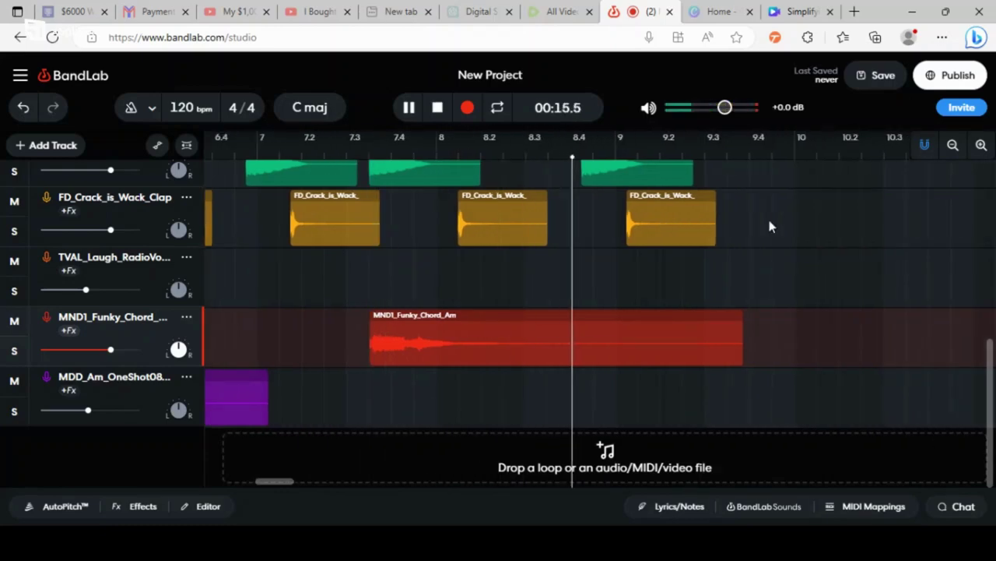
key(space)
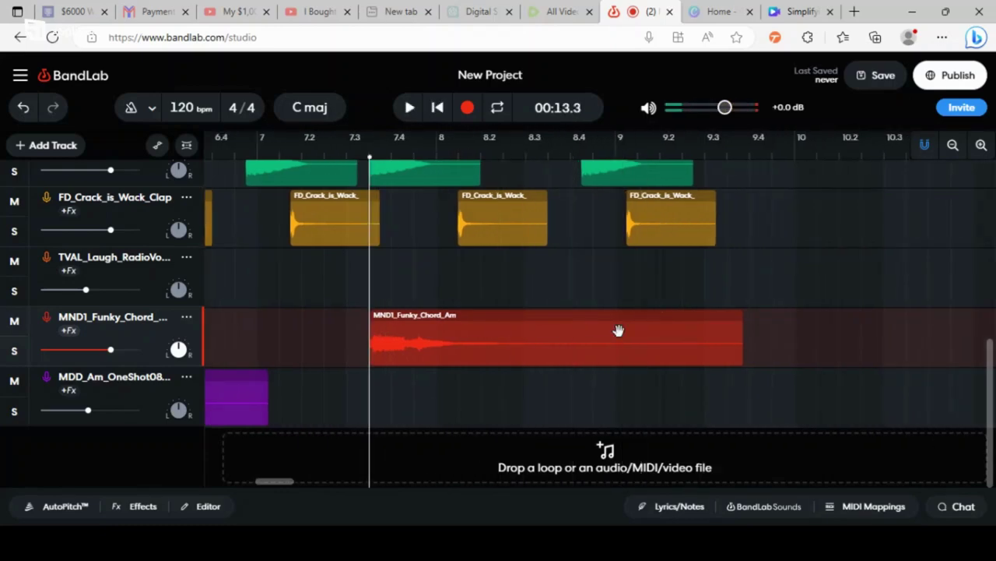
Step: Copy the MDD_Am_OneShot08_1bar clip and replay the passage from 00:13.3 to find a spot for the copy
click(242, 397)
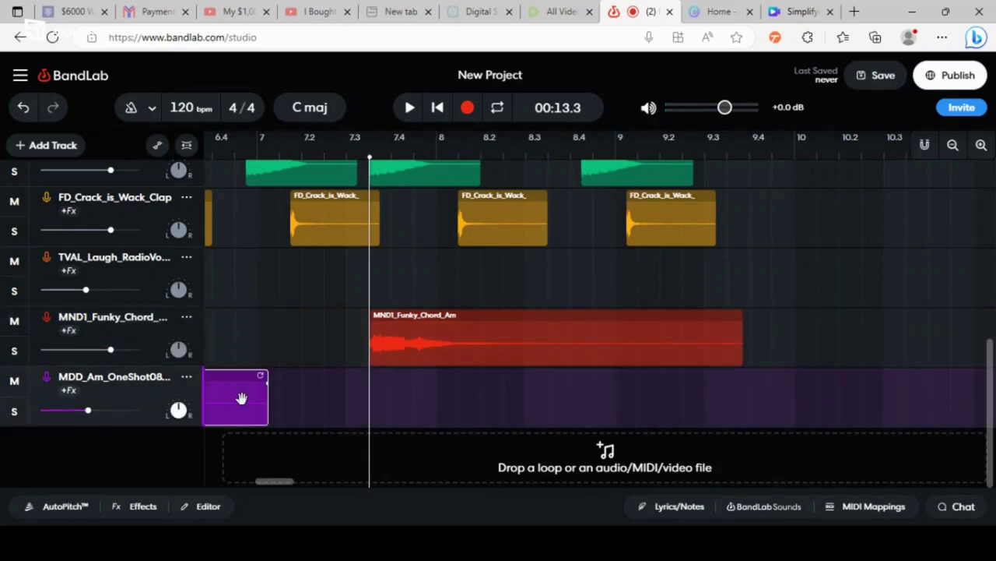
key(g)
key(space)
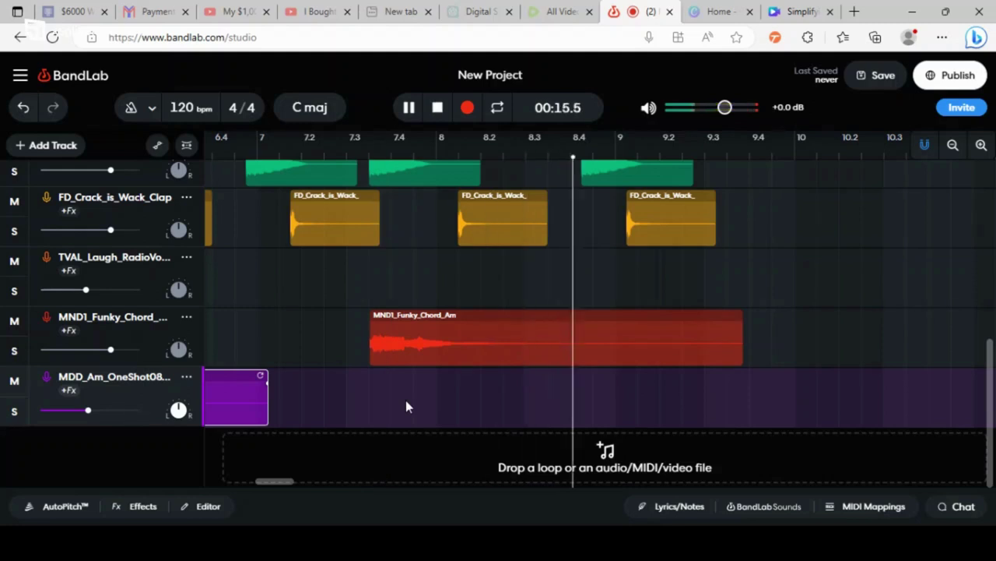
key(space)
key(space)
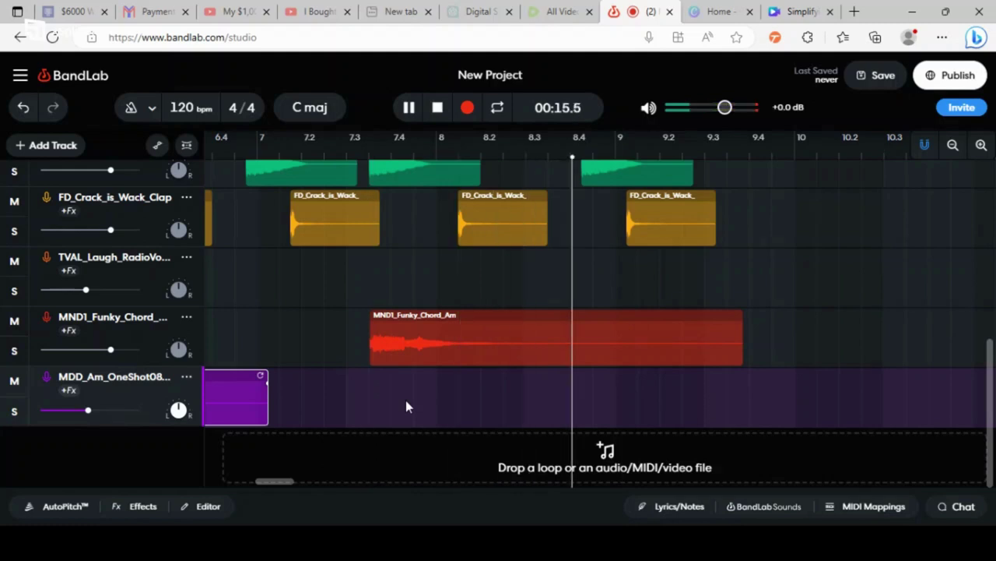
key(space)
key(space)
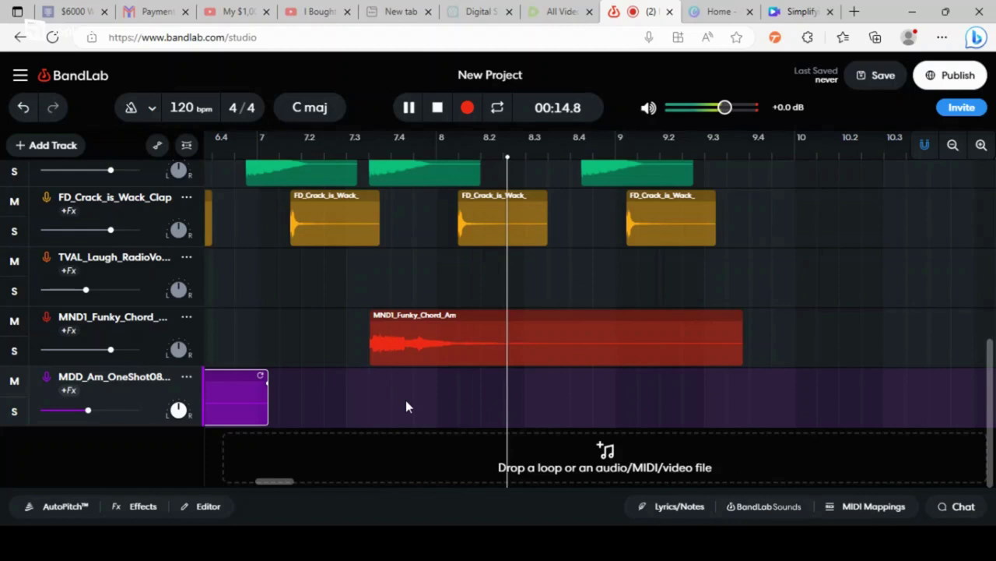
key(space)
key(space)
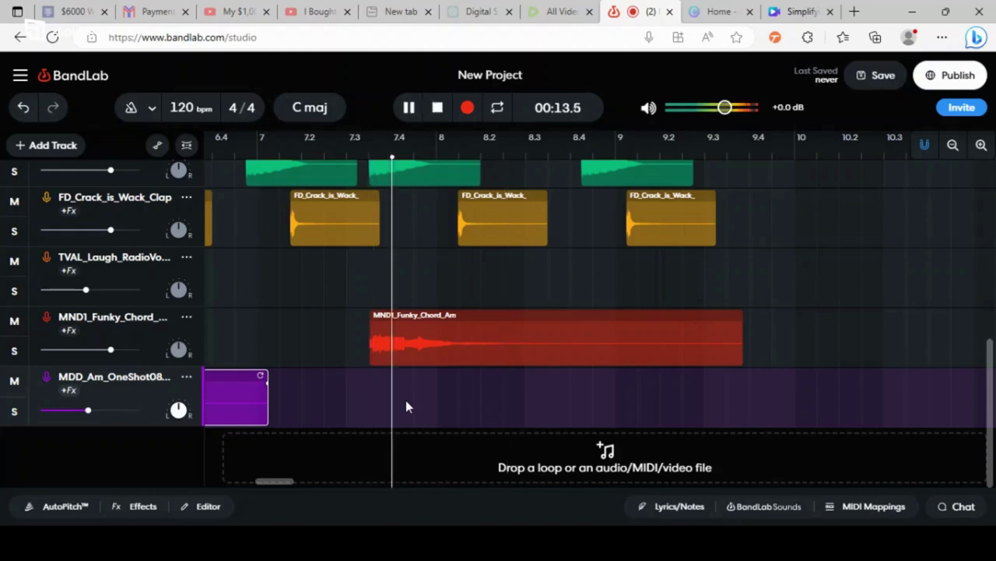
key(space)
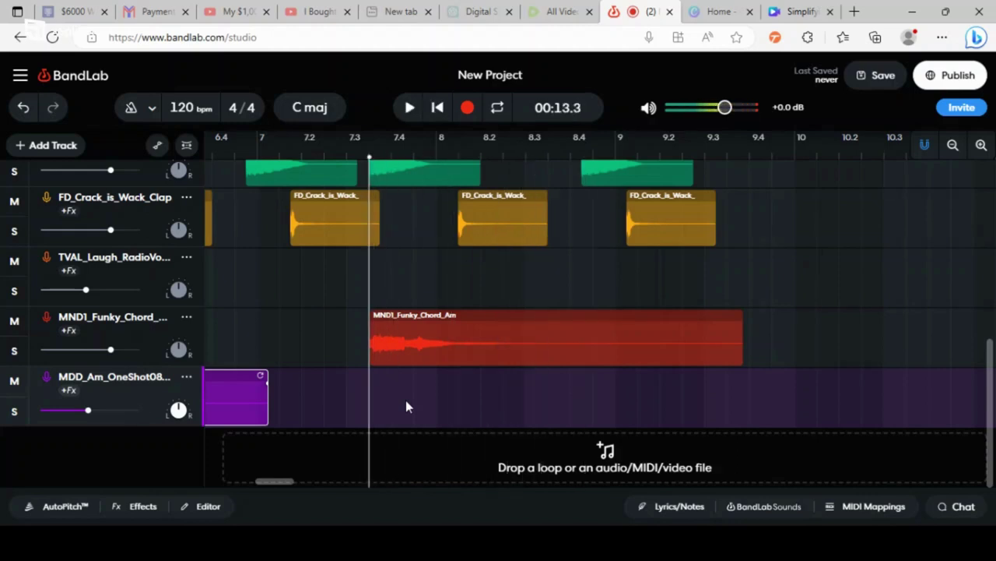
Step: Paste the MDD_Am_OneShot08_1bar clip on its own track at 00:15.0 and play it back from there
click(527, 406)
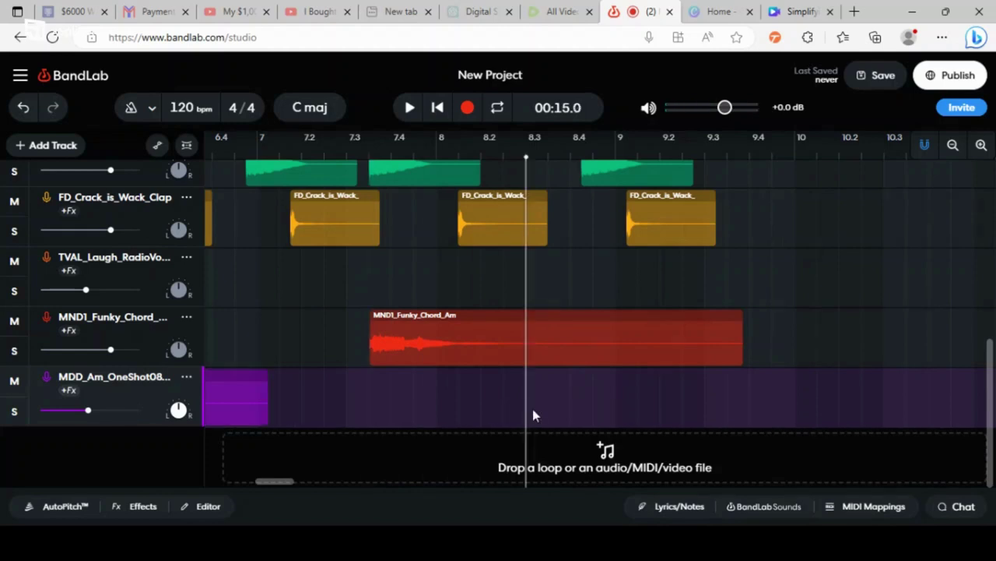
right_click(532, 415)
click(555, 423)
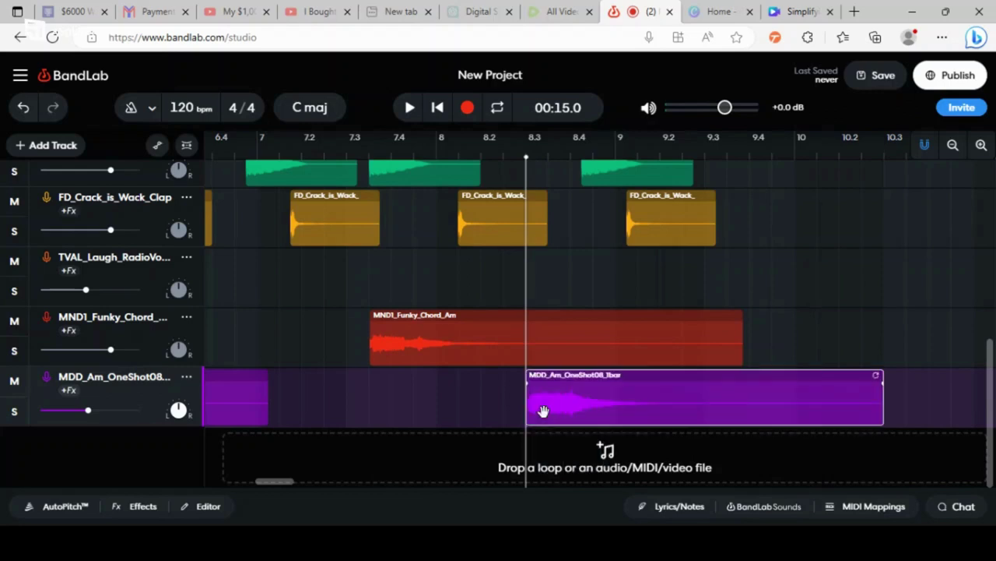
key(space)
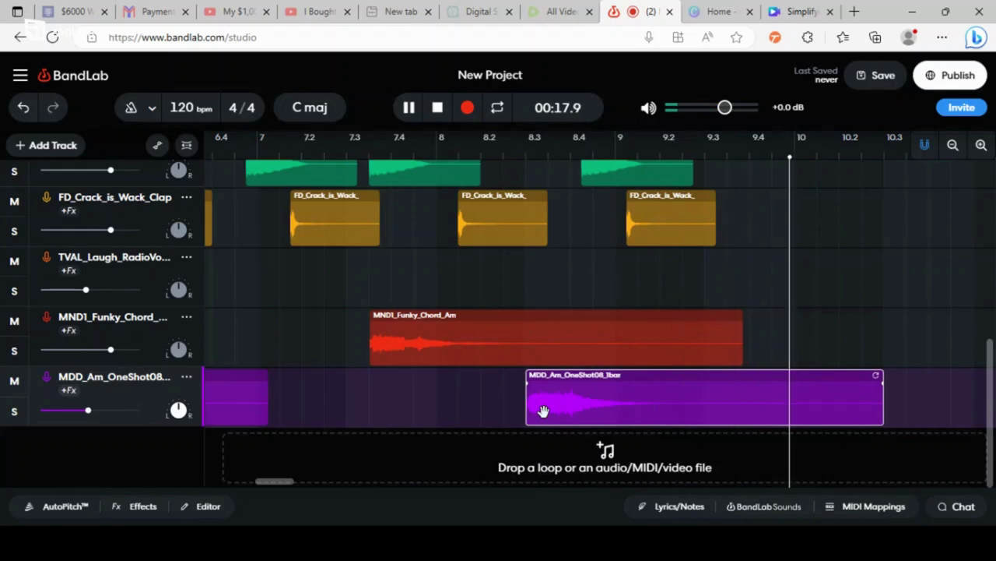
key(space)
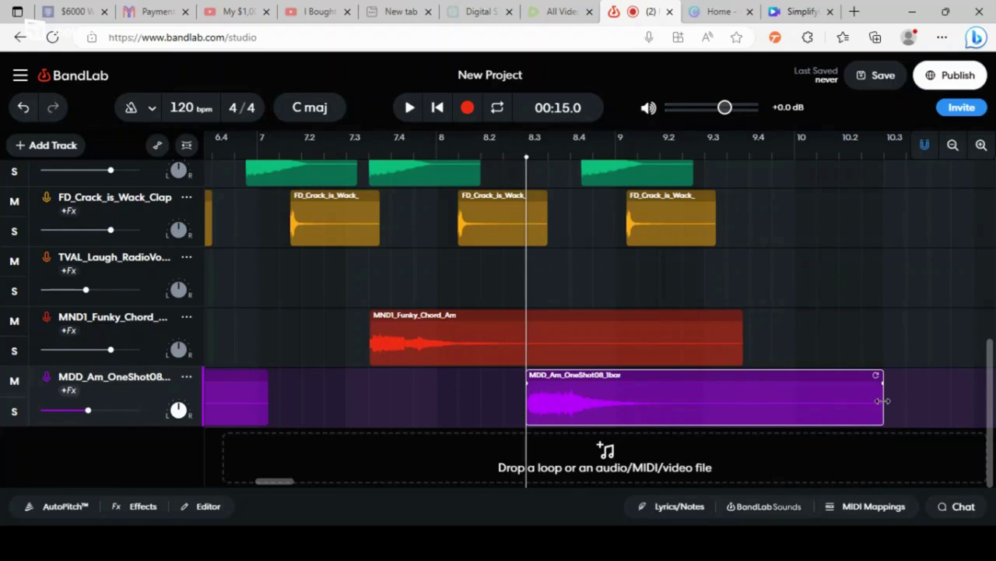
Step: Shorten the end of the pasted MDD_Am_OneShot08_1bar clip to just past the last clap clip and play it back
drag(882, 400, 726, 406)
key(space)
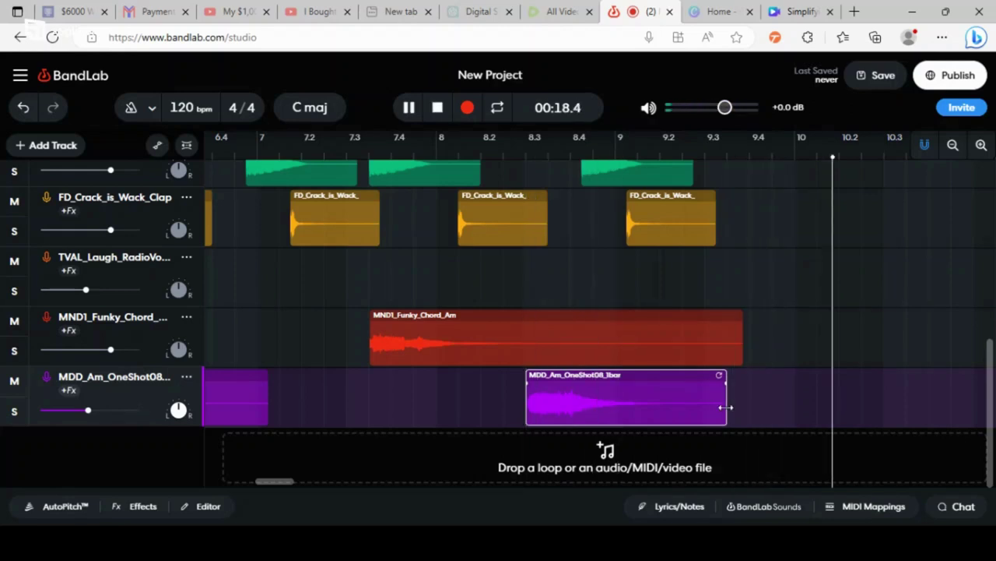
key(space)
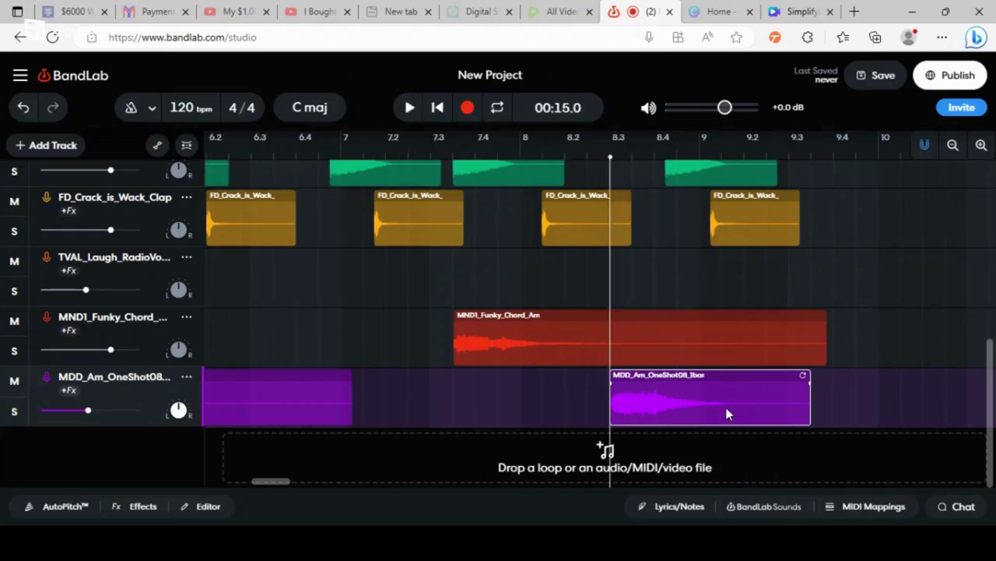
Step: Set an active loop region from the start of bar 1 to about 9.3, near the end of the last clap clip
key(Home)
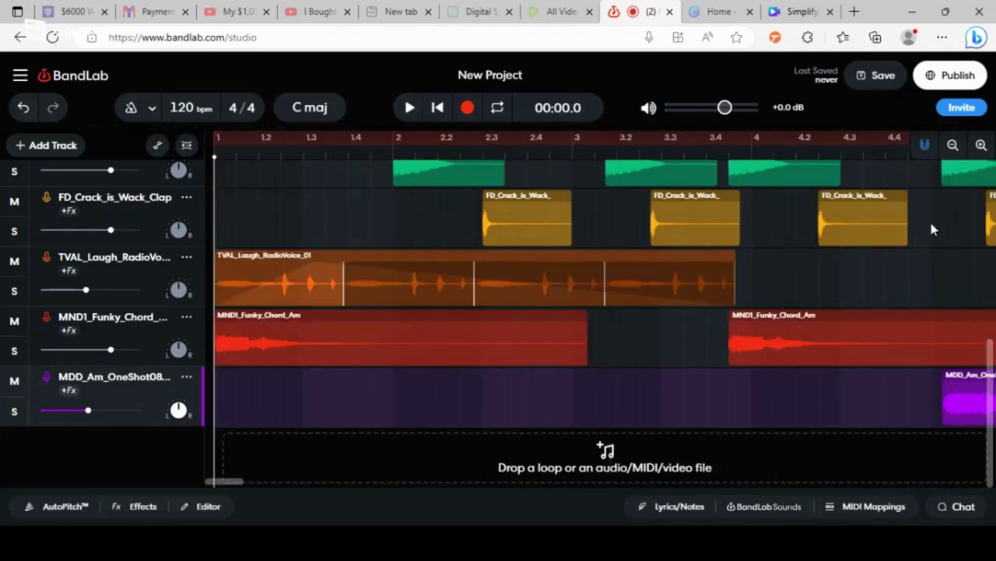
click(952, 145)
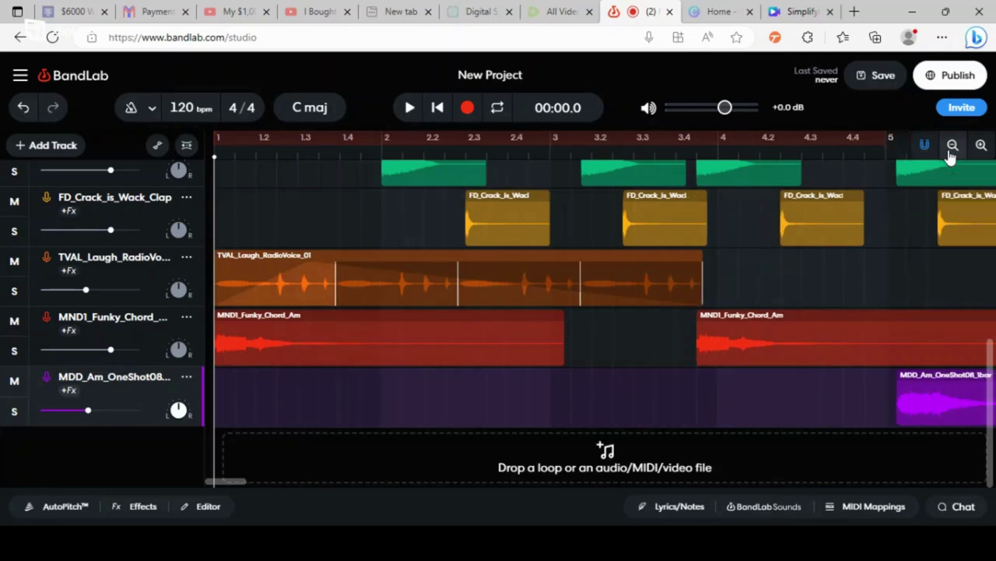
click(952, 145)
click(952, 145)
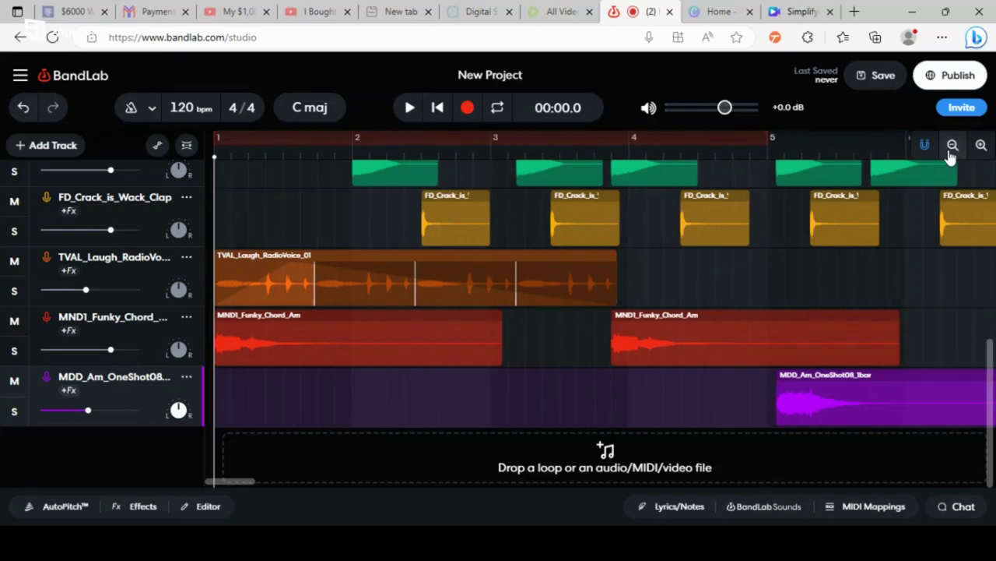
click(949, 153)
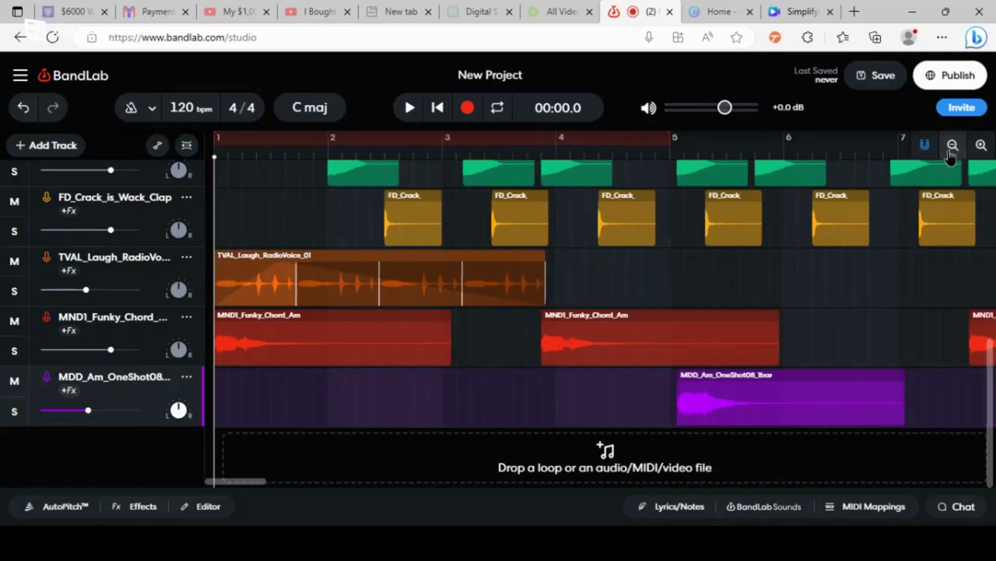
click(949, 152)
click(950, 152)
click(950, 153)
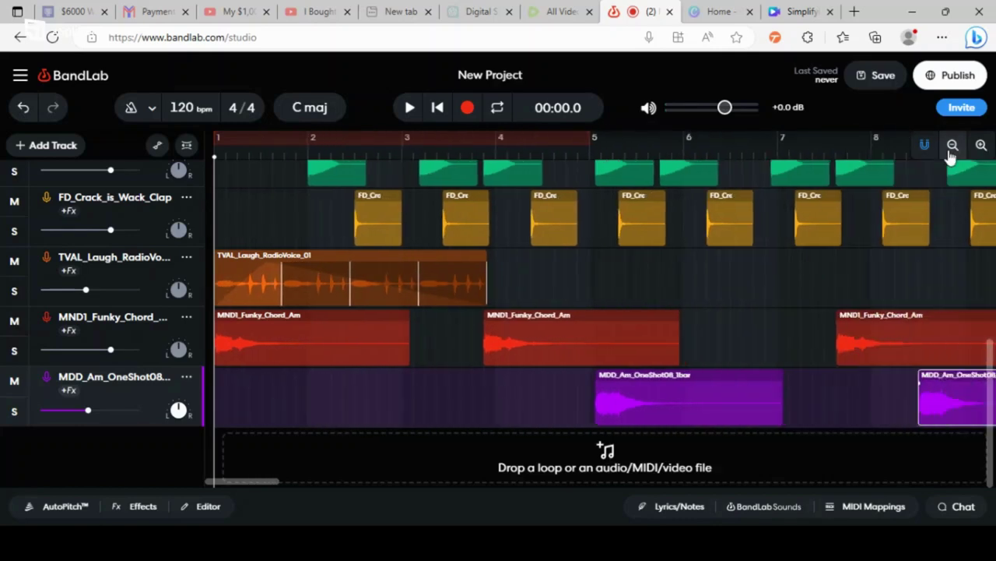
click(950, 152)
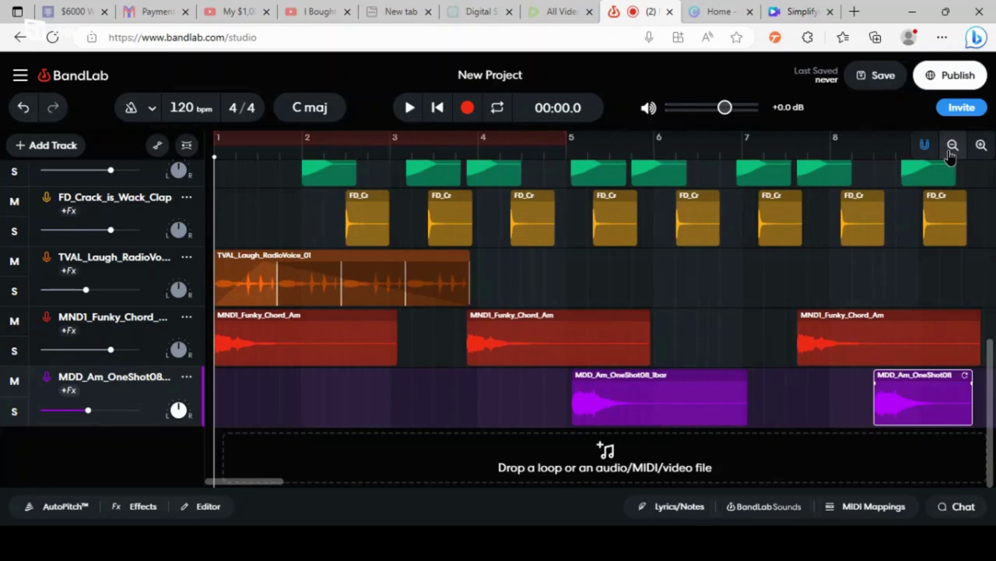
click(950, 153)
click(949, 152)
click(949, 153)
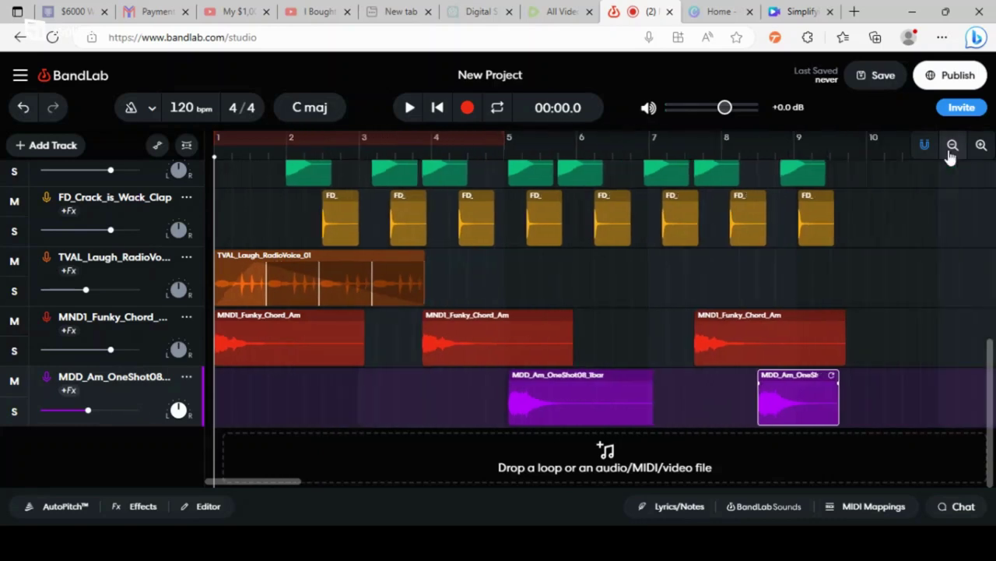
click(950, 153)
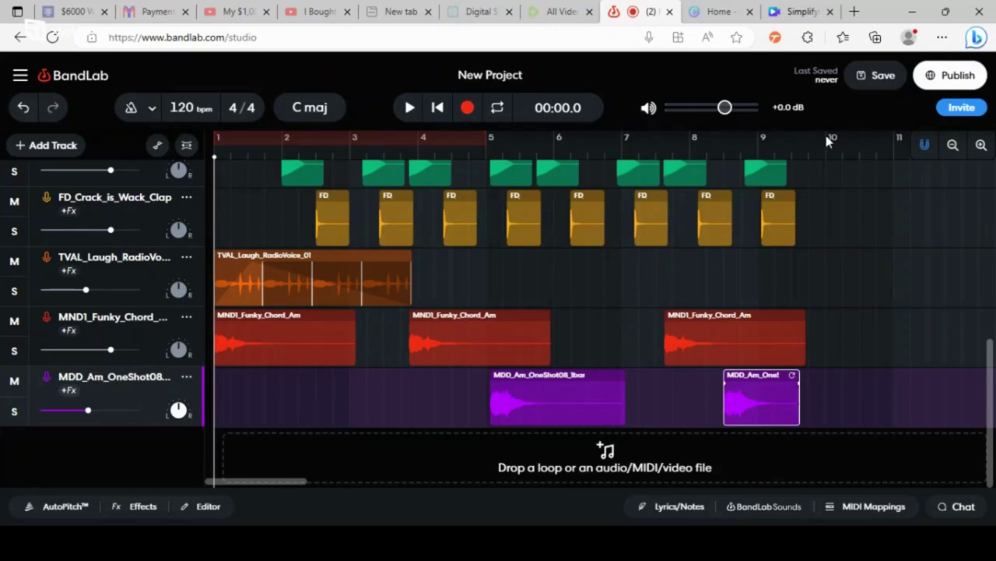
drag(828, 140, 210, 138)
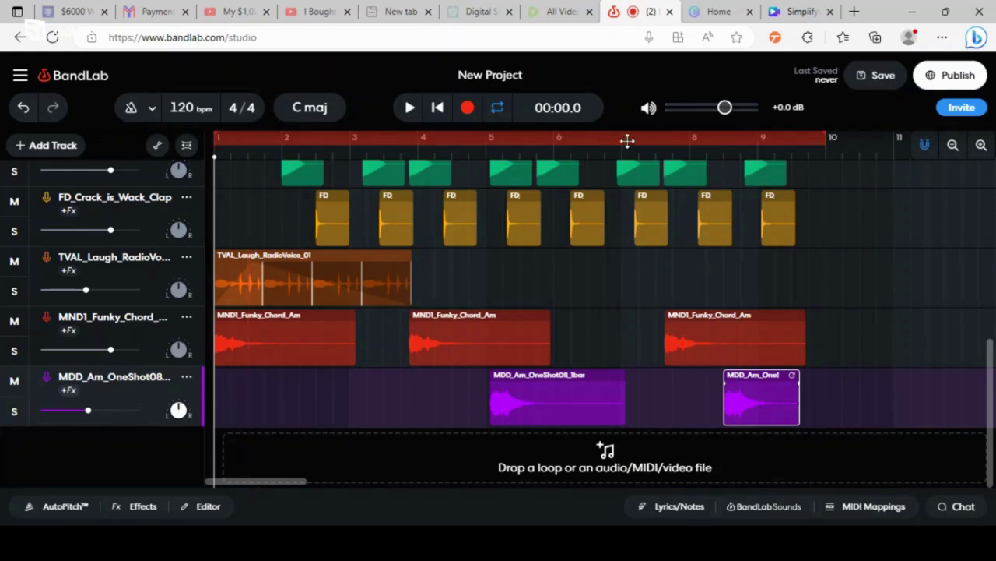
drag(825, 137, 802, 139)
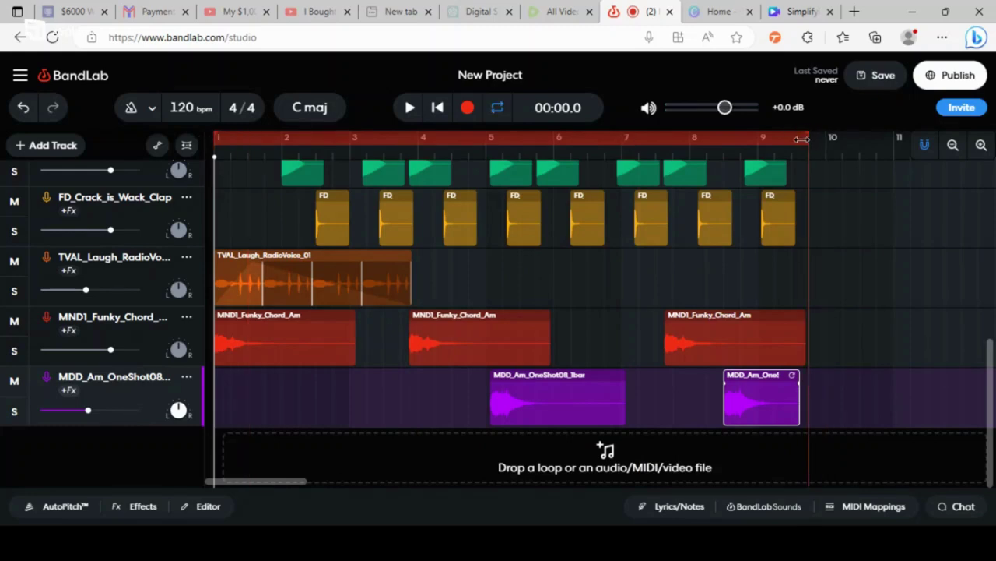
mouse_move(800, 139)
mouse_down()
mouse_move(830, 138)
mouse_move(798, 148)
mouse_up()
Step: Play from 00:15.5 through the loop's end and back to its start to check the transition
click(742, 158)
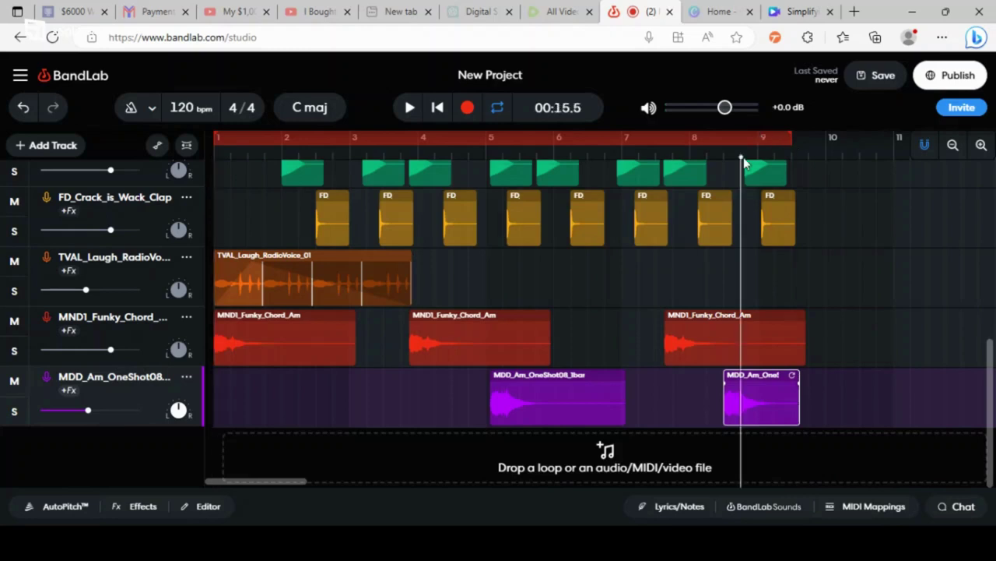
key(space)
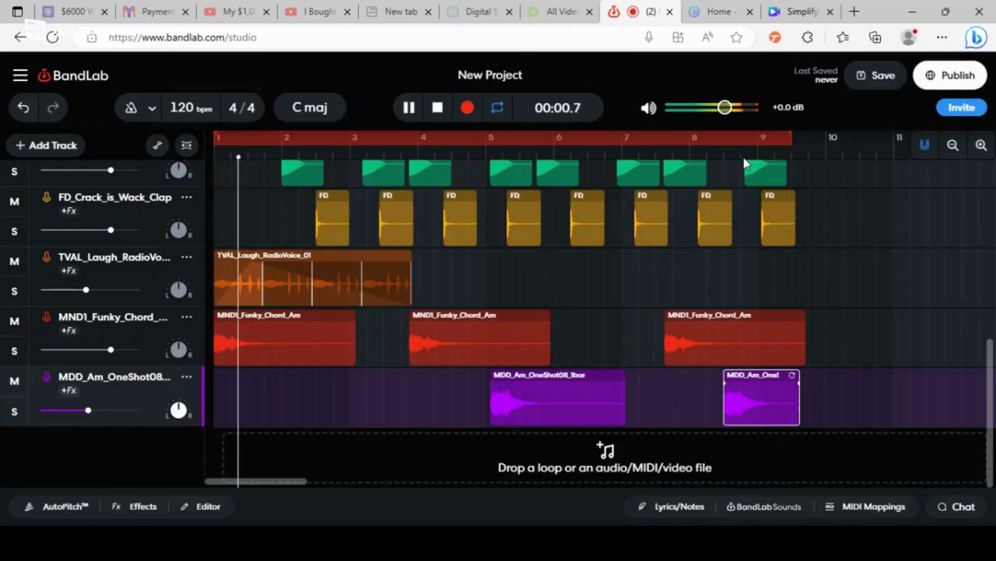
click(743, 164)
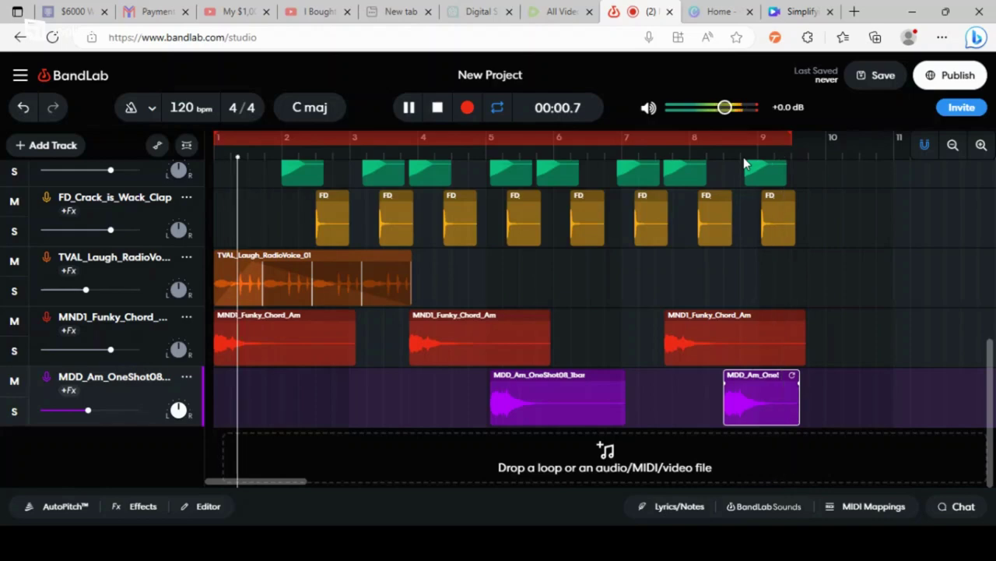
key(space)
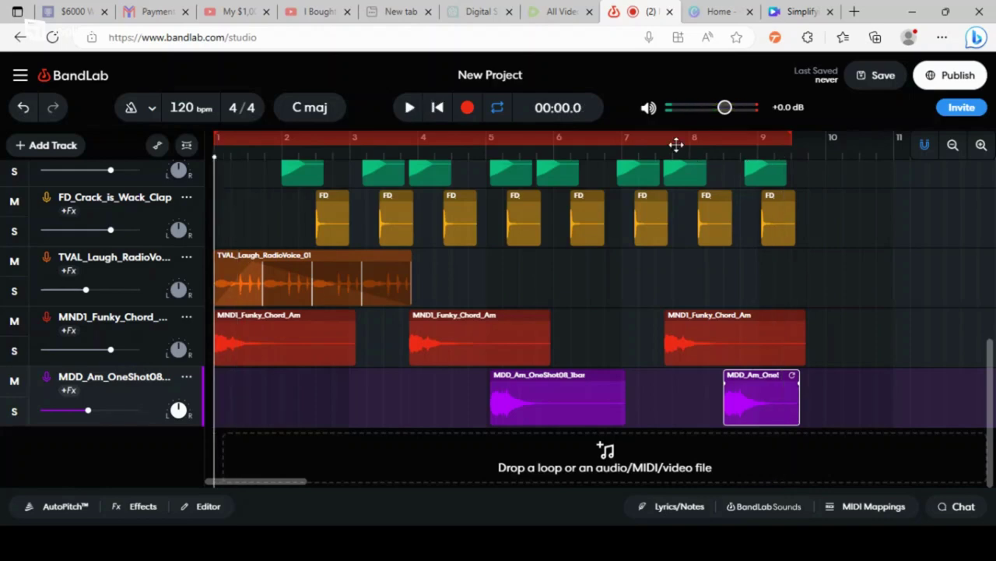
Step: Play the loop from bar 1, trying its end at bar 10 and returning it to about 9.3
key(space)
click(677, 155)
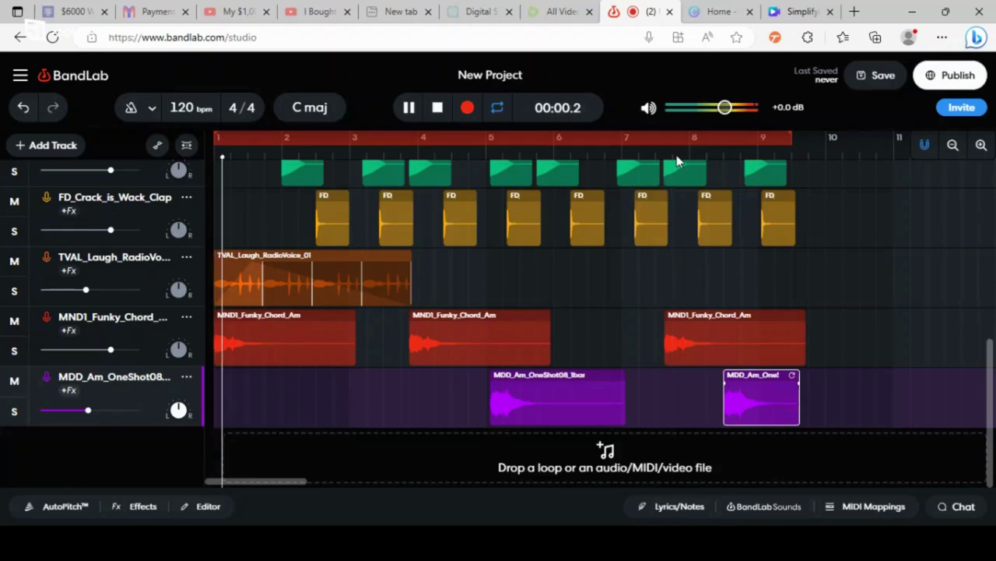
click(677, 155)
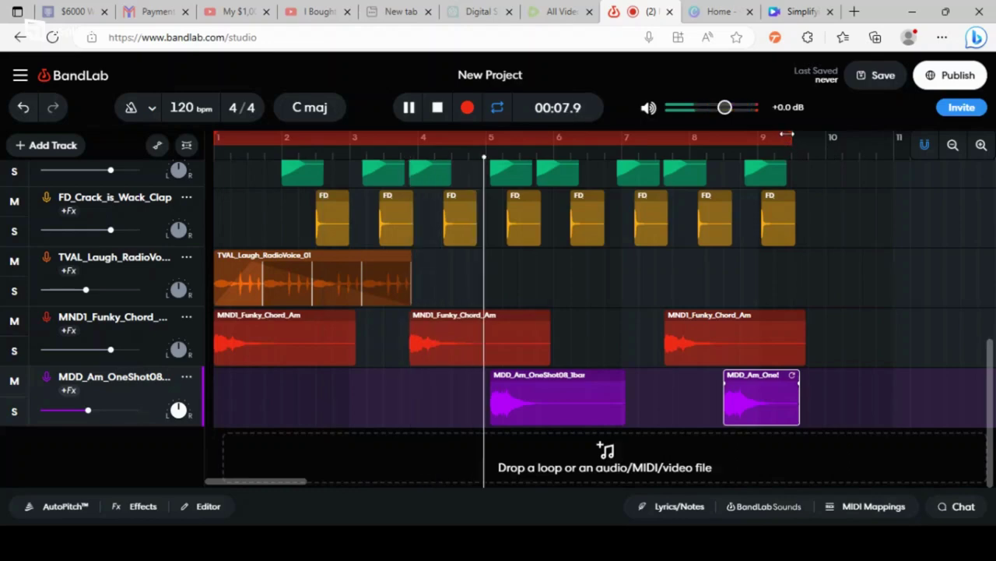
drag(786, 135, 816, 134)
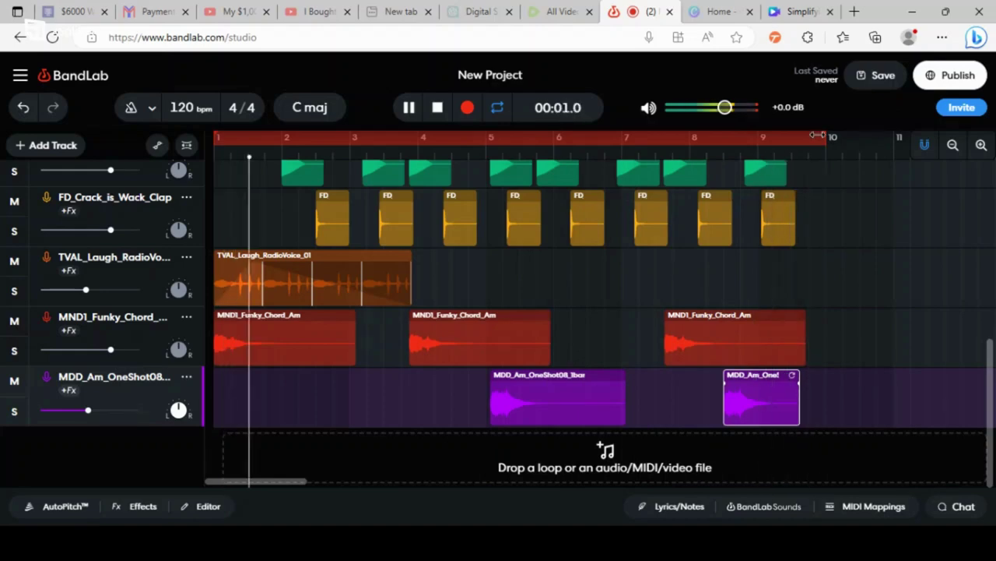
drag(818, 134, 785, 140)
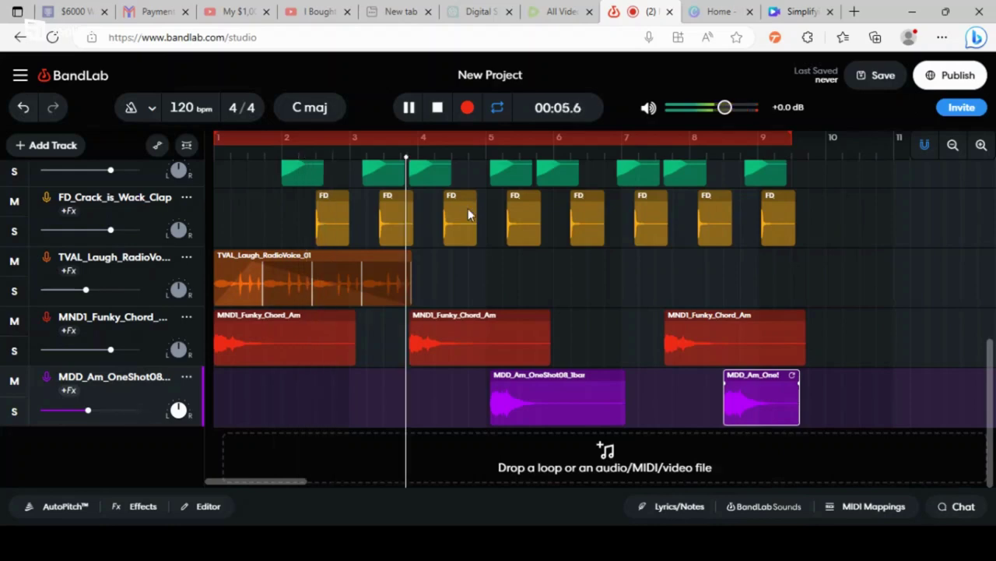
Step: Review the arrangement from the Found Sound Metallic track down to the MDD_Am_OneShot08_1bar track while the loop plays
scroll(467, 210, up, 3)
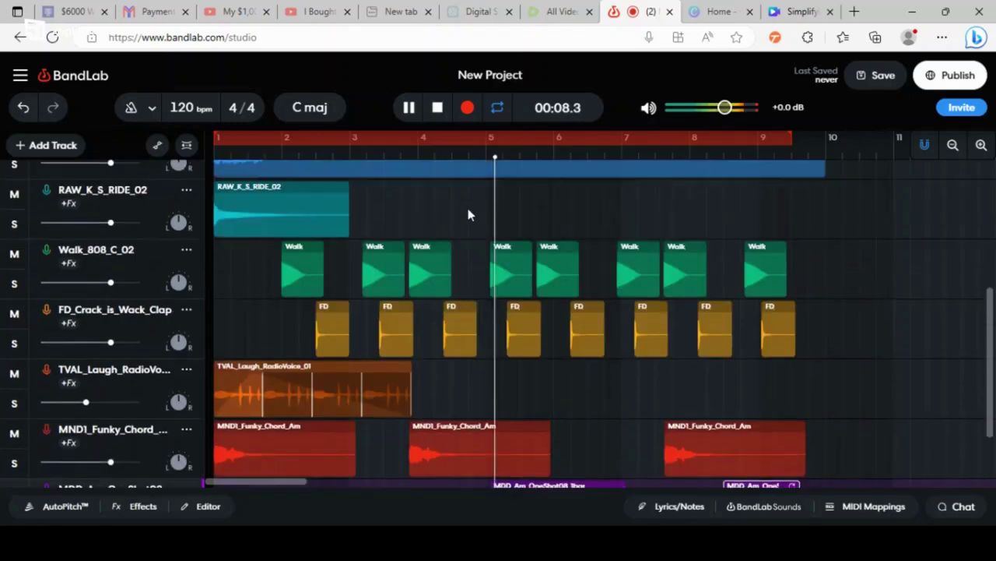
scroll(468, 210, up, 3)
scroll(468, 210, up, 3)
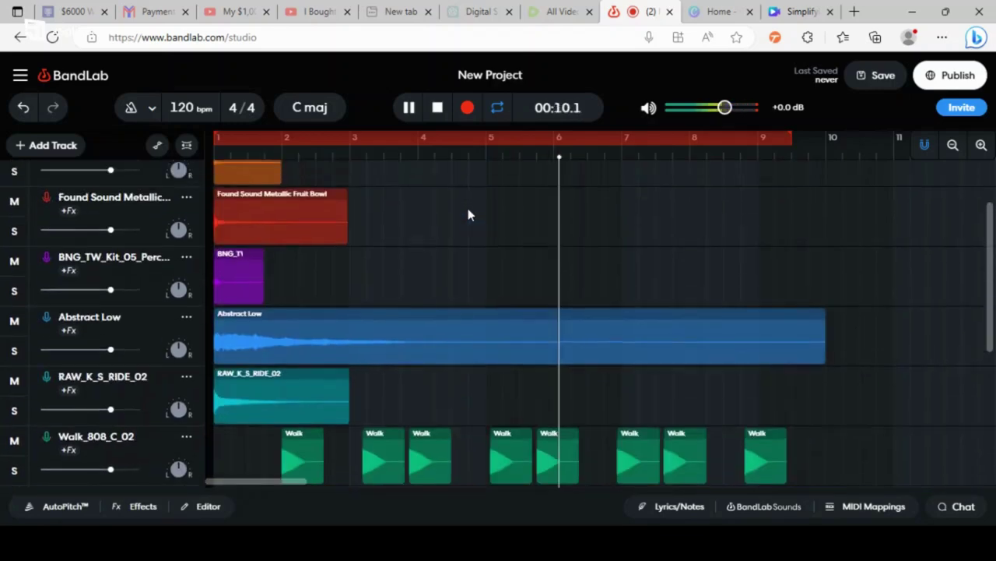
scroll(468, 210, down, 3)
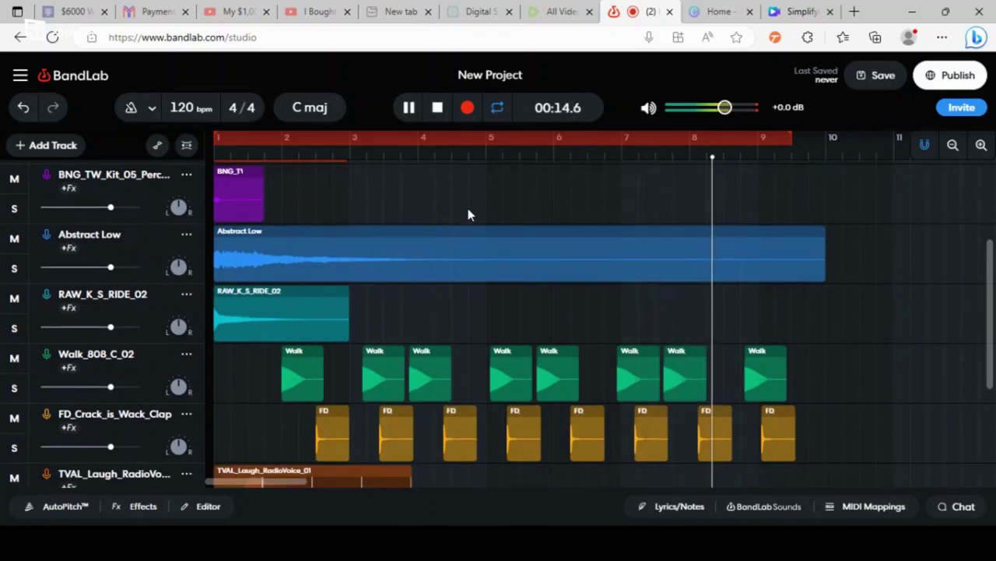
scroll(468, 210, up, 2)
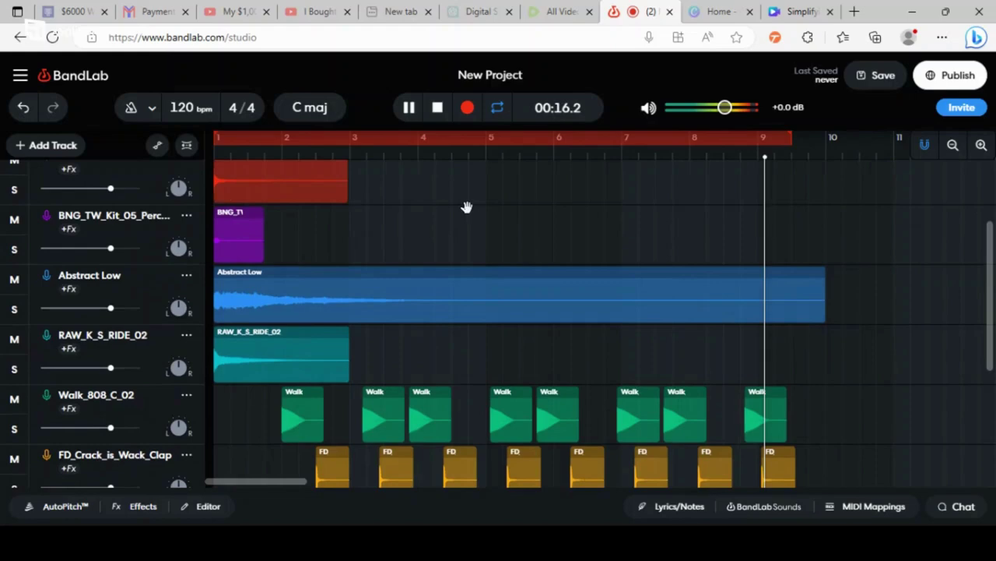
scroll(467, 207, down, 5)
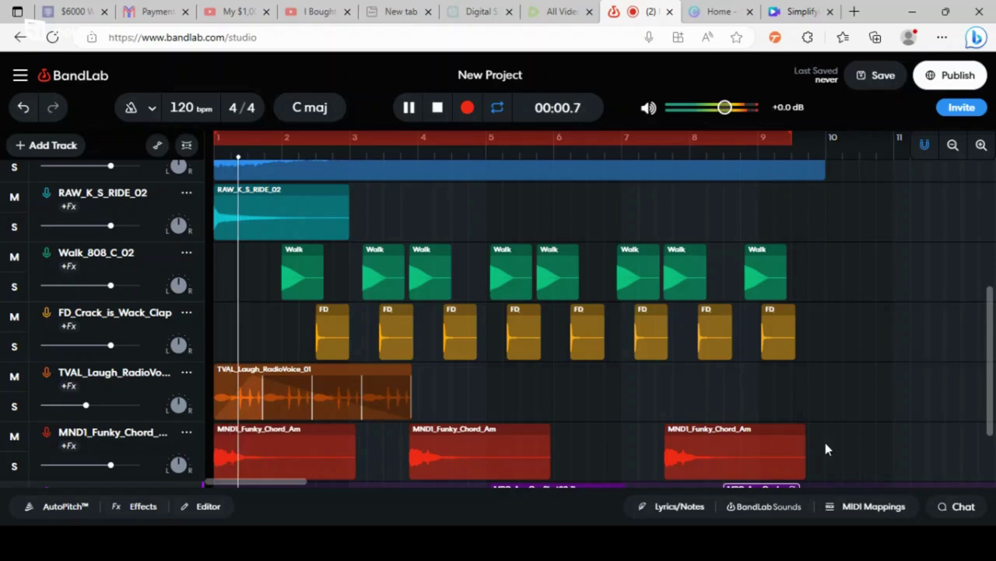
scroll(827, 450, down, 2)
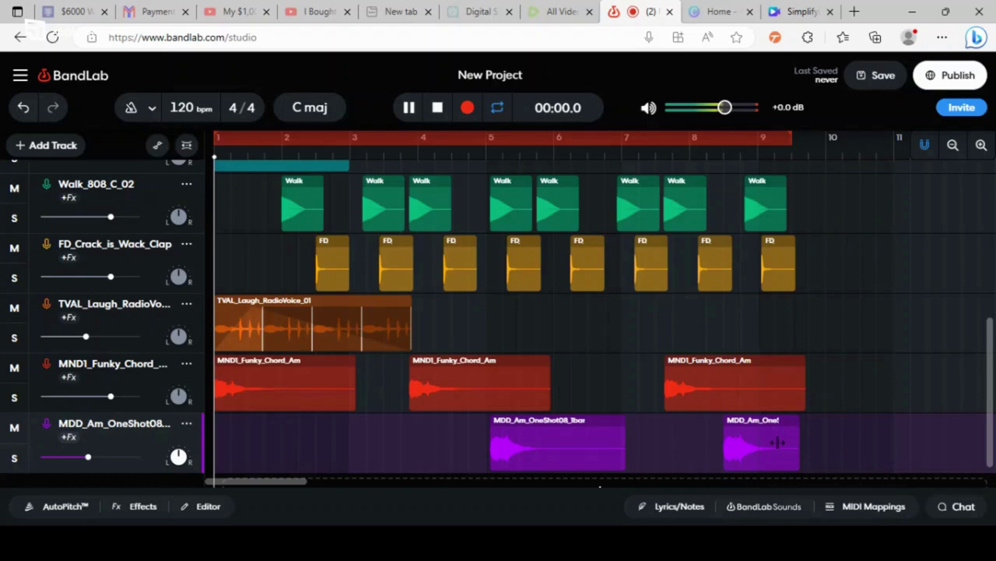
Step: Stop playback, move the loop region's start to bar 2 and play the beat again
key(space)
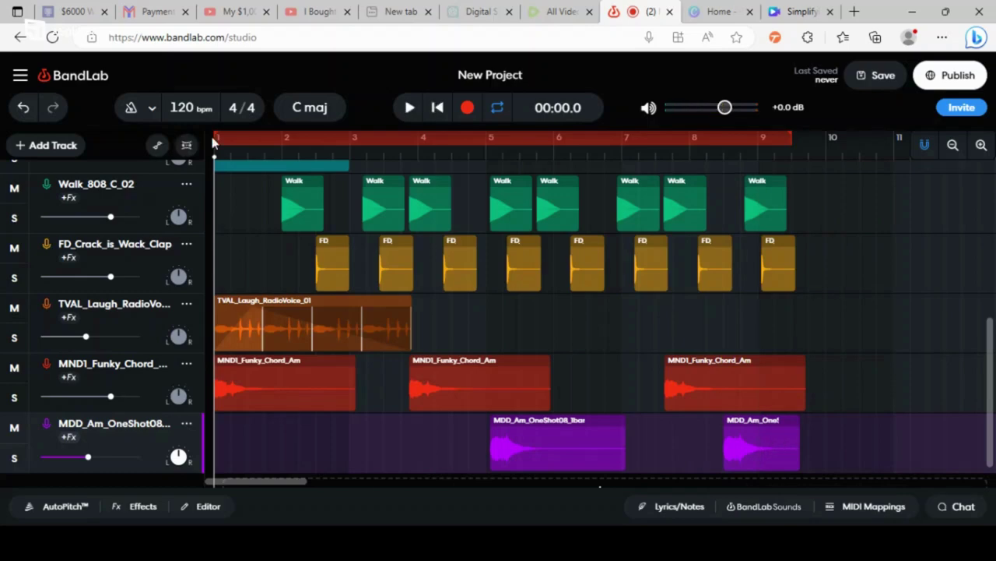
drag(214, 140, 282, 142)
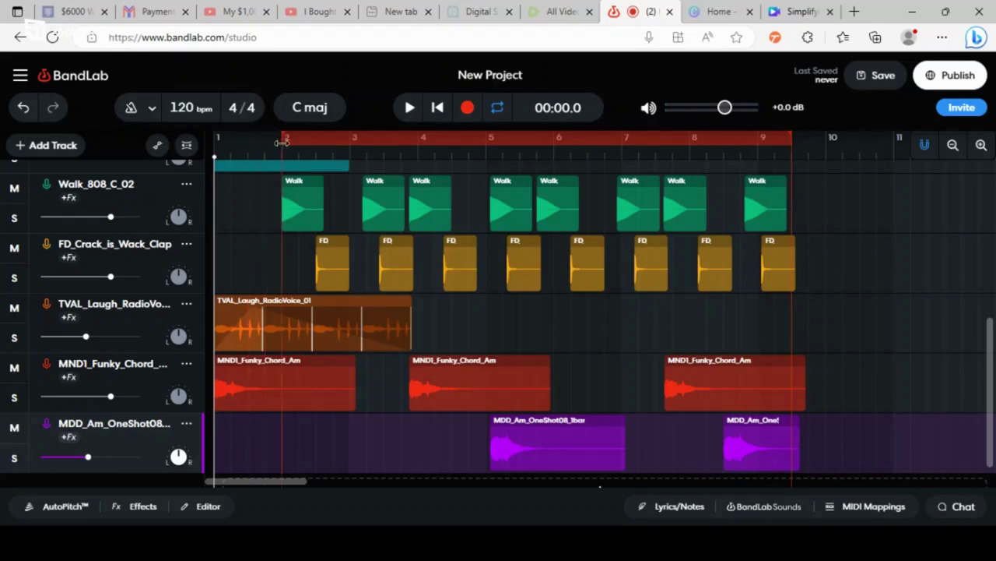
key(space)
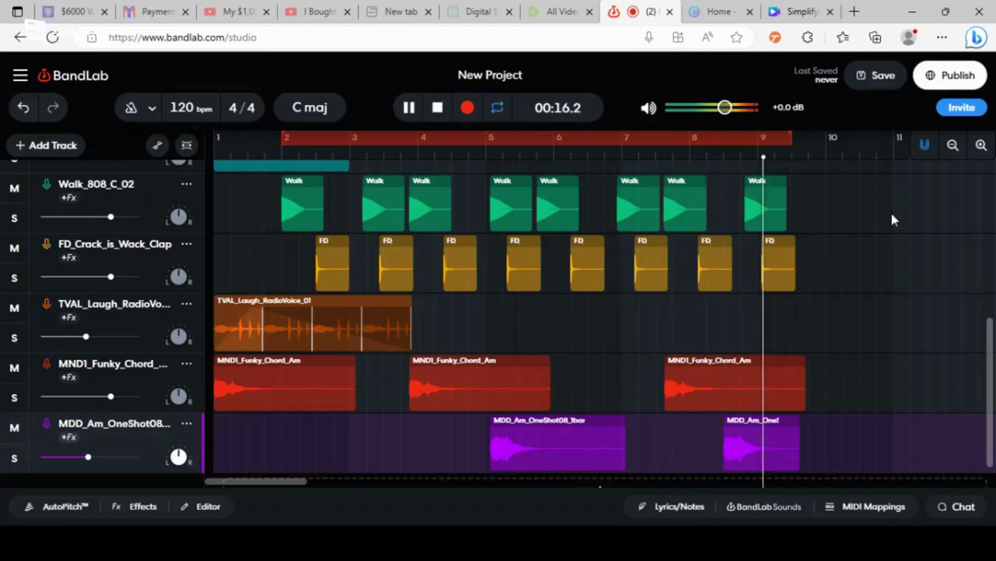
Step: Move the second MDD_Am_OneShot08_1bar clip later so it starts just before the last Walk_808_C_02 clip
click(741, 437)
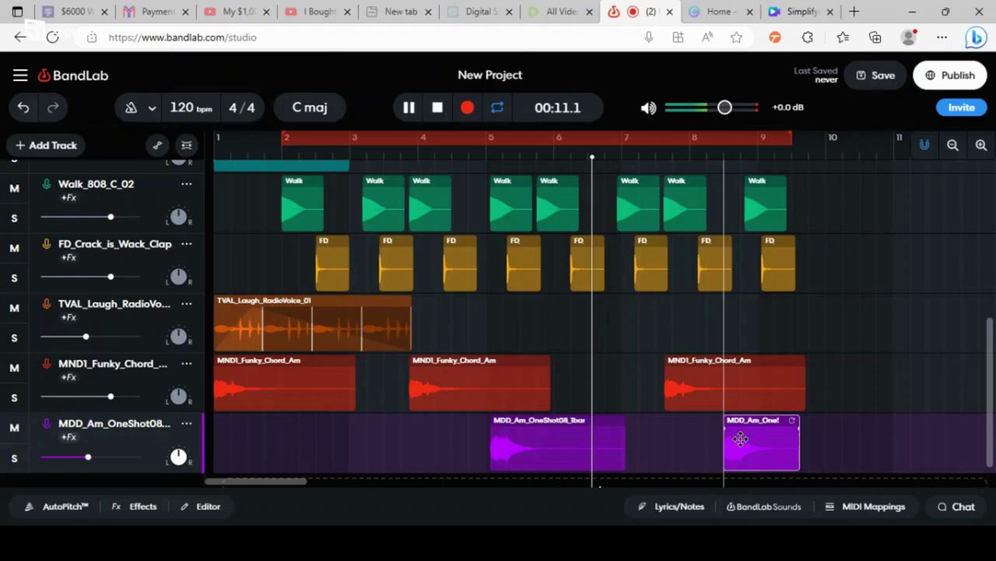
drag(740, 438, 768, 445)
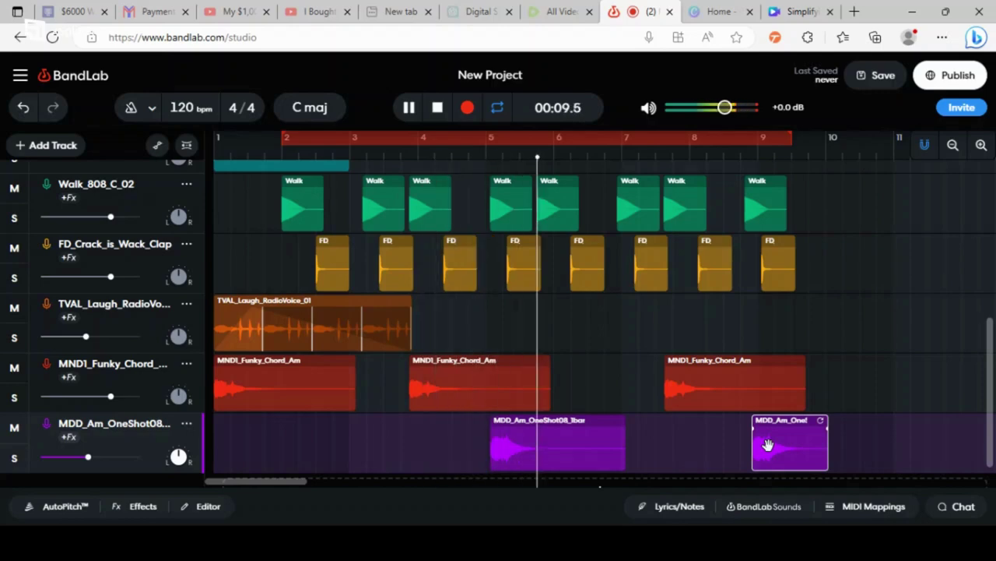
drag(767, 445, 762, 451)
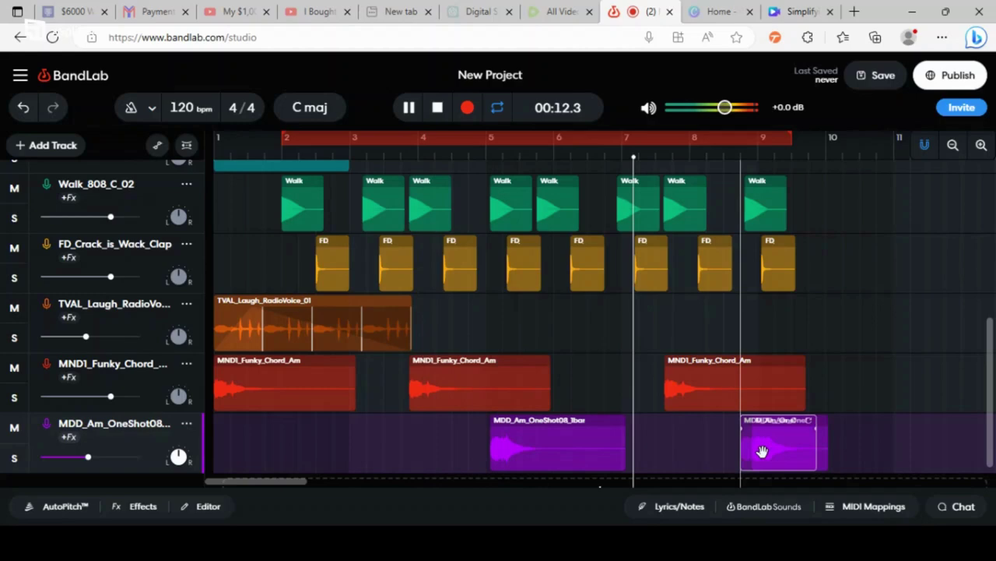
drag(762, 452, 754, 458)
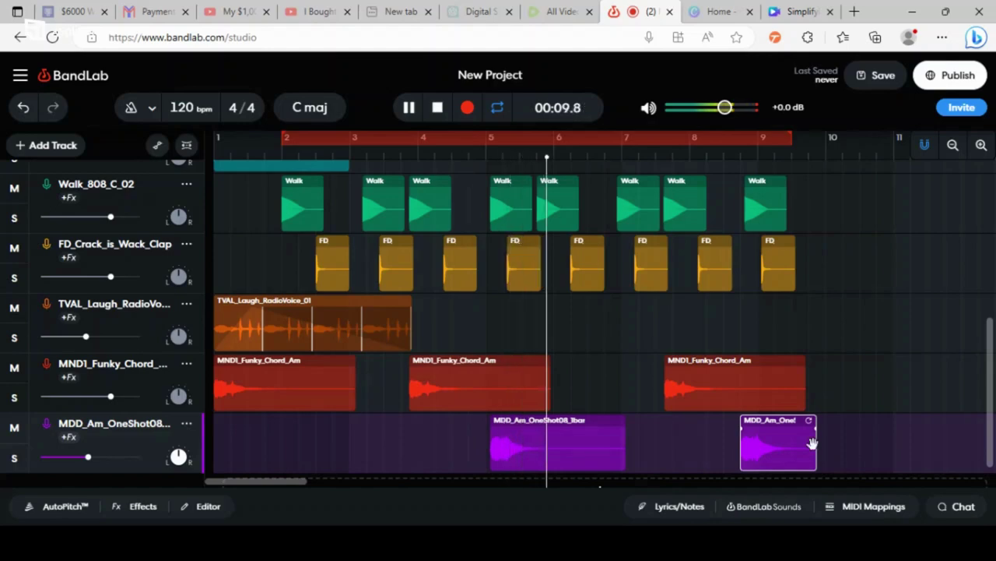
Step: Shorten the end of the second MDD_Am_OneShot08_1bar clip to line up with the end of the last MND1_Funky_Chord_Am clip
drag(815, 447, 813, 455)
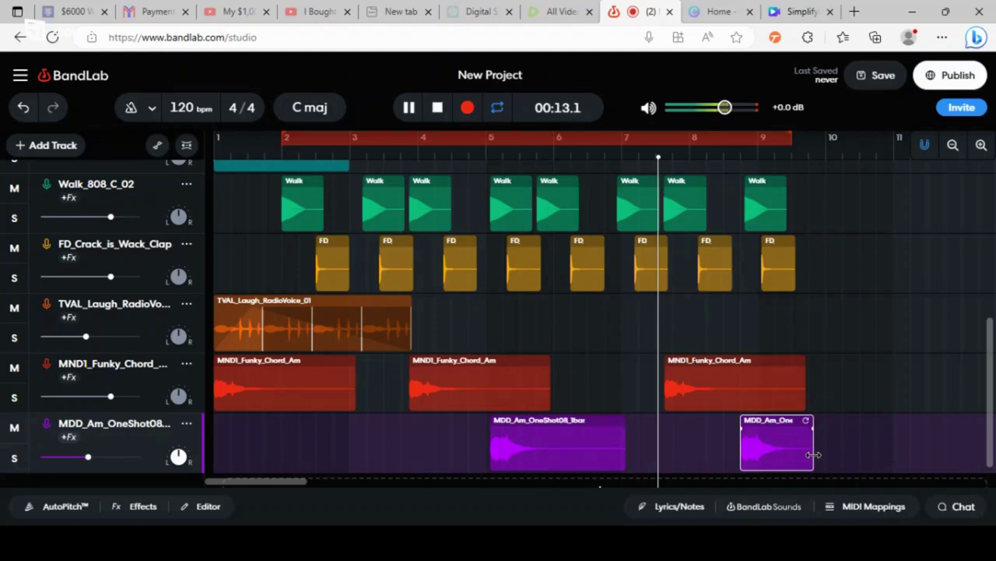
drag(813, 455, 805, 455)
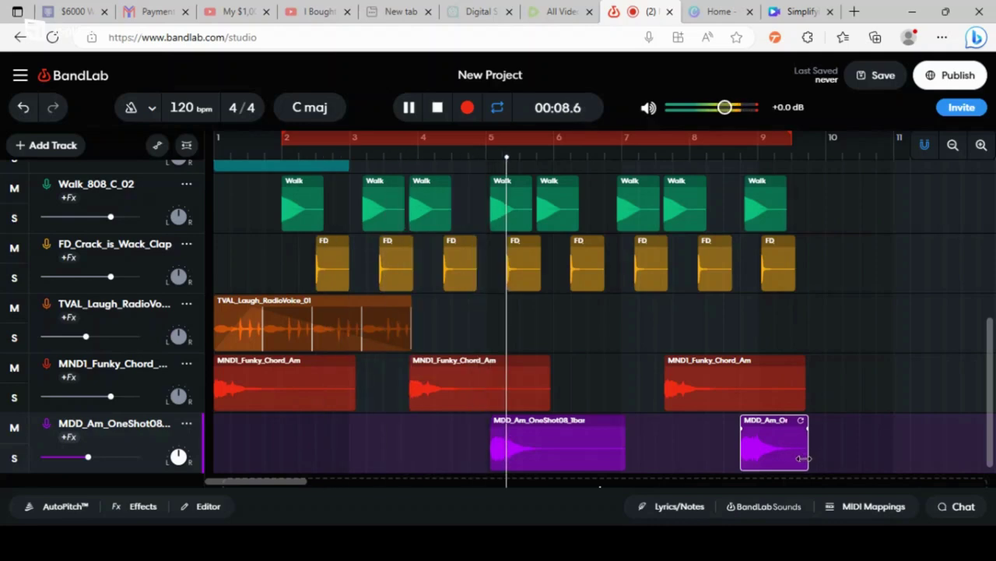
drag(804, 458, 803, 459)
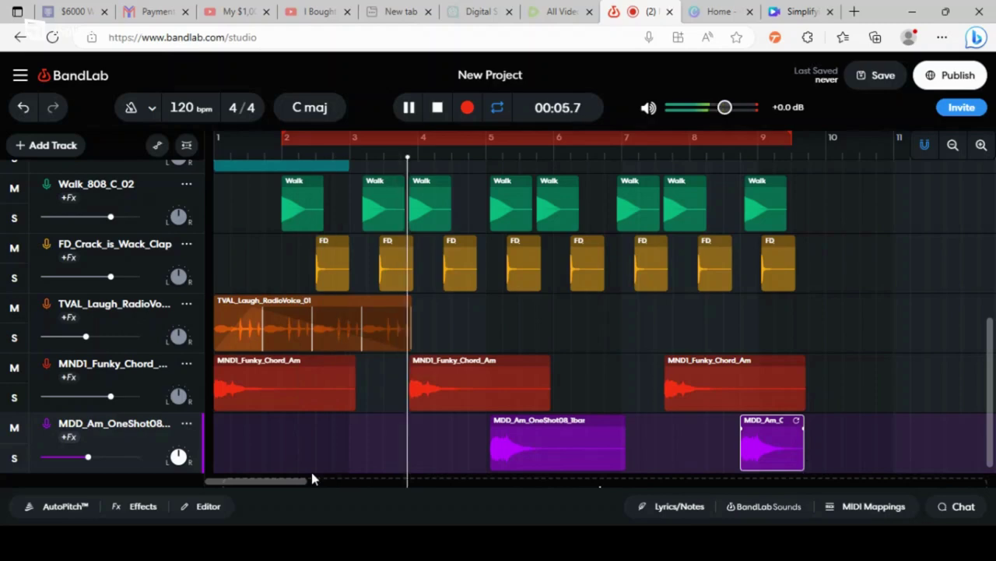
Step: Apply the LoFi Lead effects preset to the MND1_Funky_Chord_Am track and set its BL Driver drive to 0.2
click(143, 506)
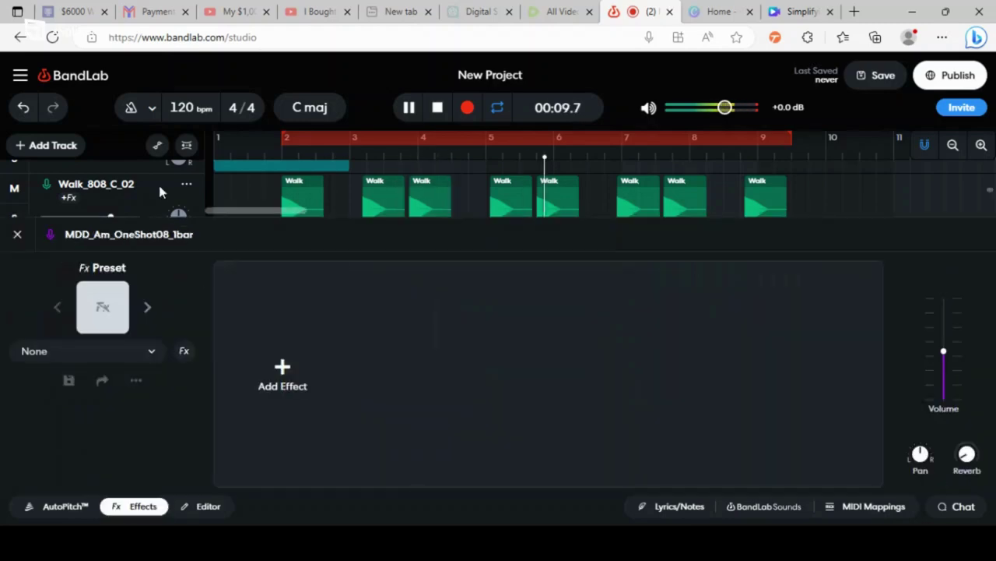
scroll(158, 186, down, 2)
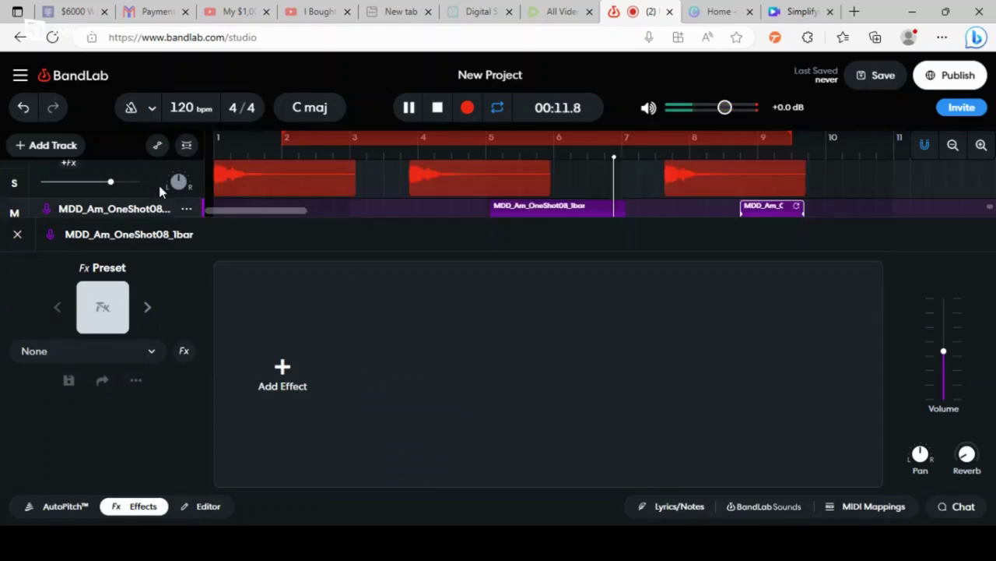
click(151, 164)
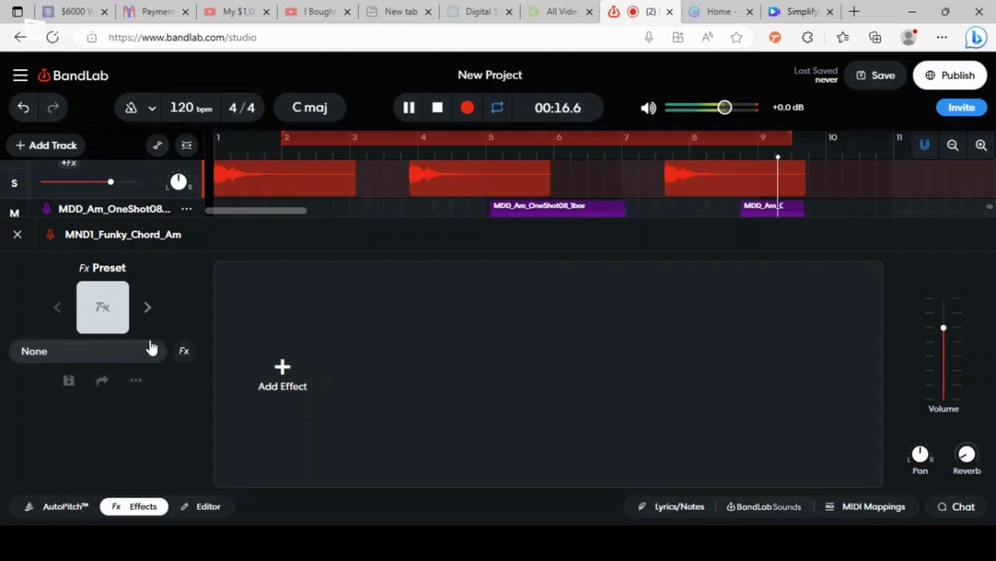
click(150, 351)
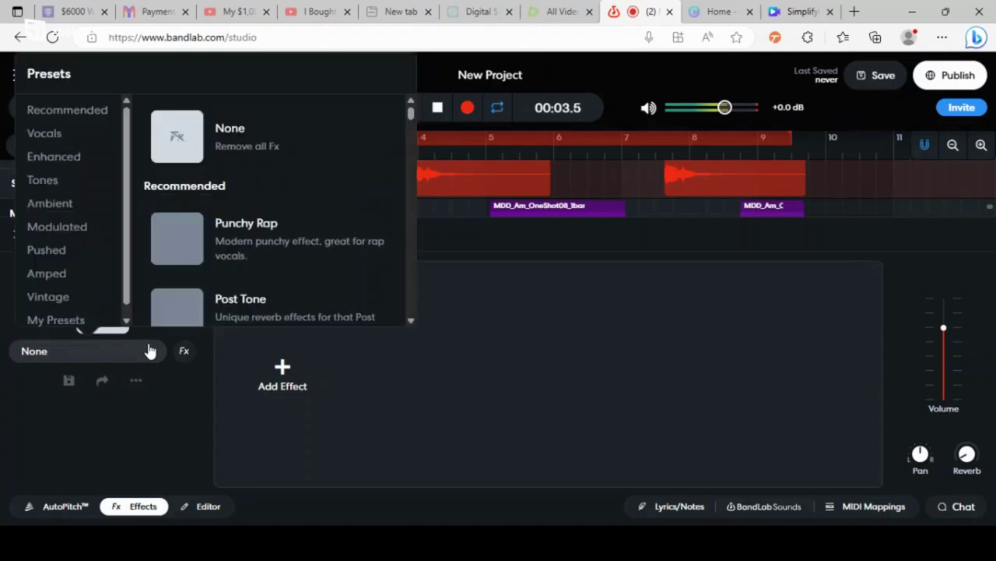
click(77, 184)
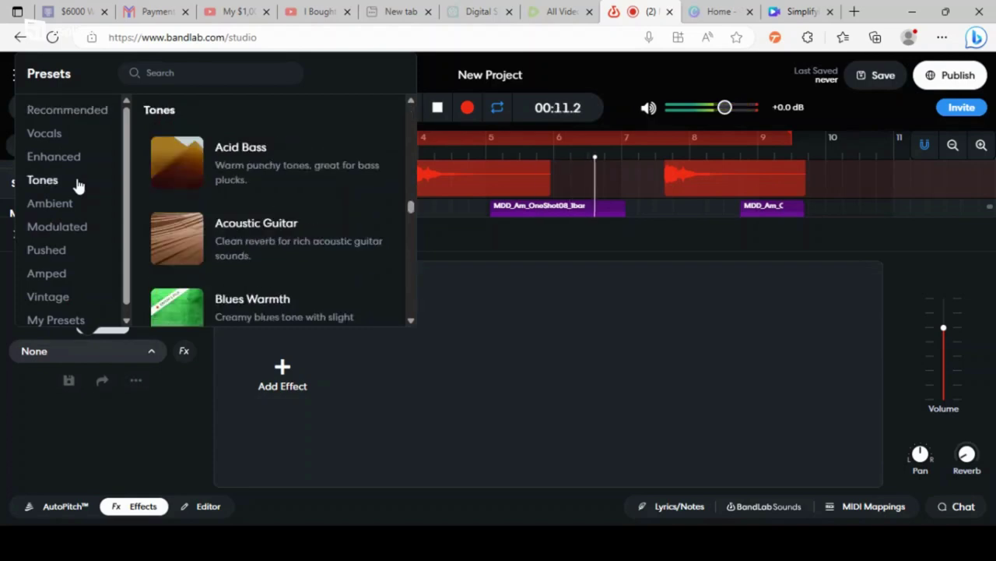
scroll(312, 166, down, 3)
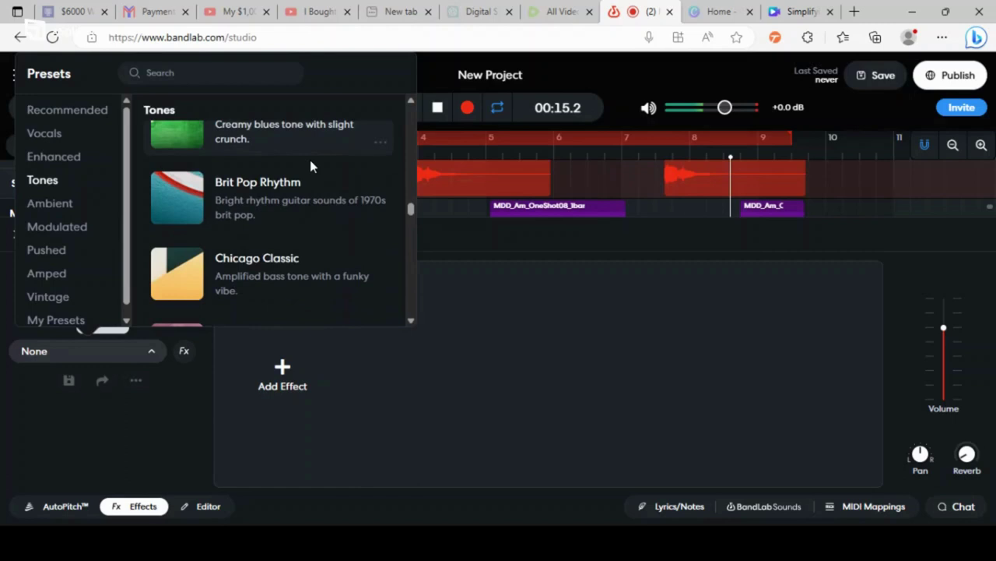
scroll(310, 165, down, 1)
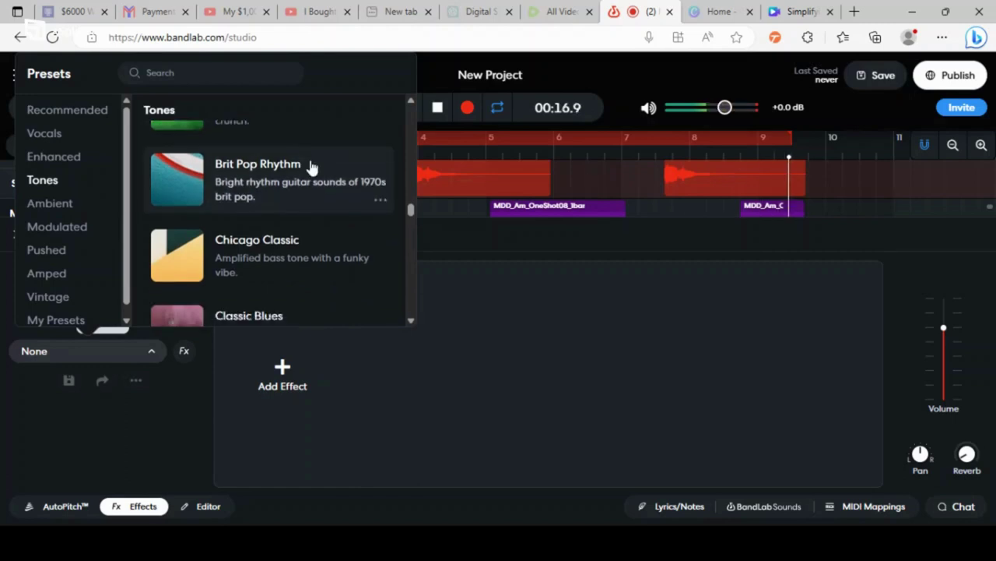
scroll(311, 167, down, 3)
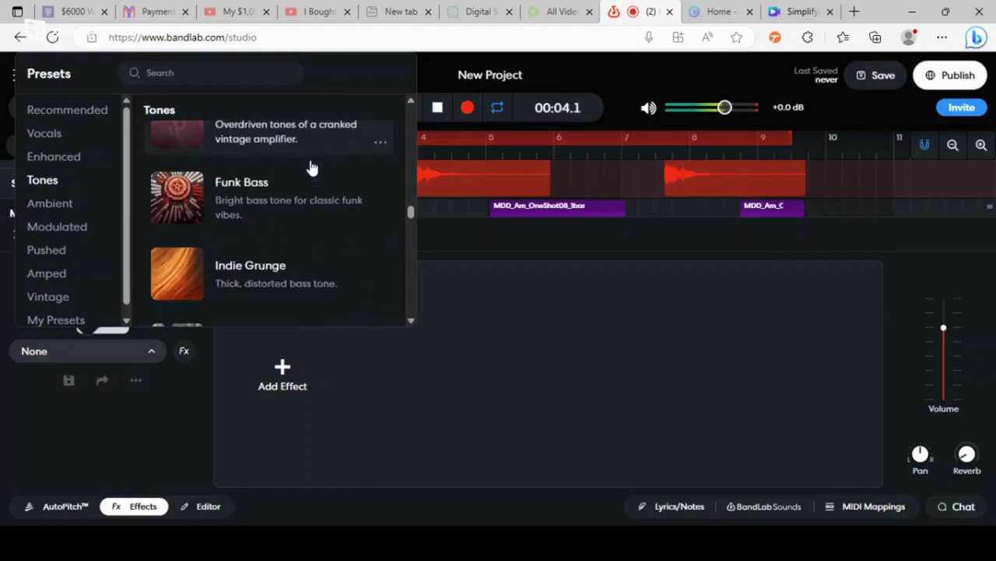
scroll(311, 168, down, 2)
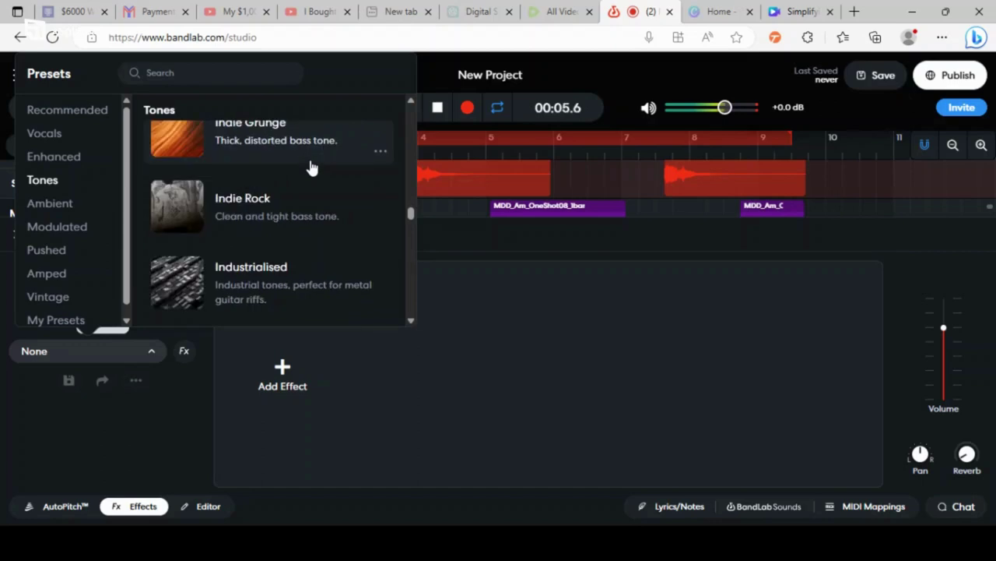
scroll(311, 168, down, 2)
click(265, 214)
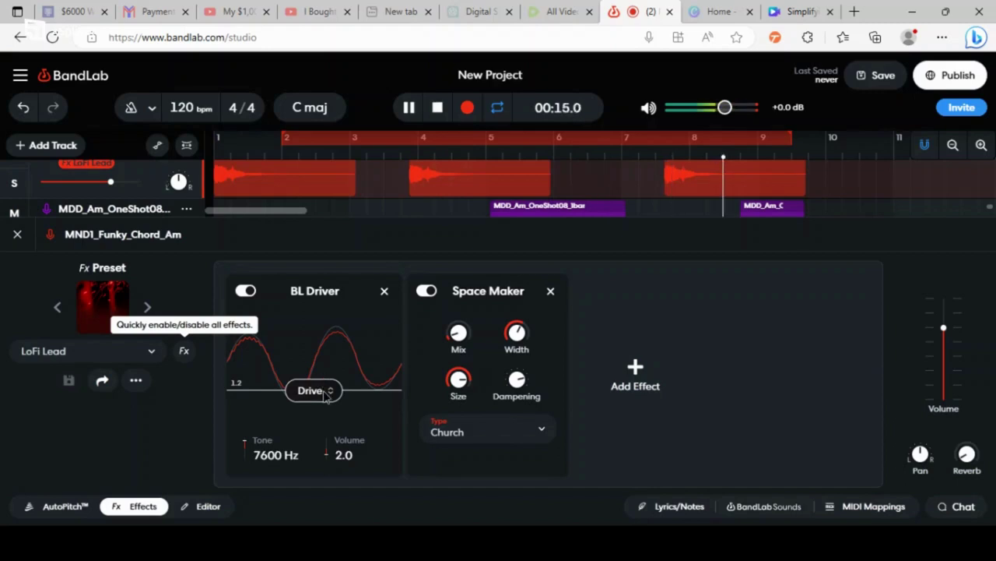
drag(326, 393, 324, 403)
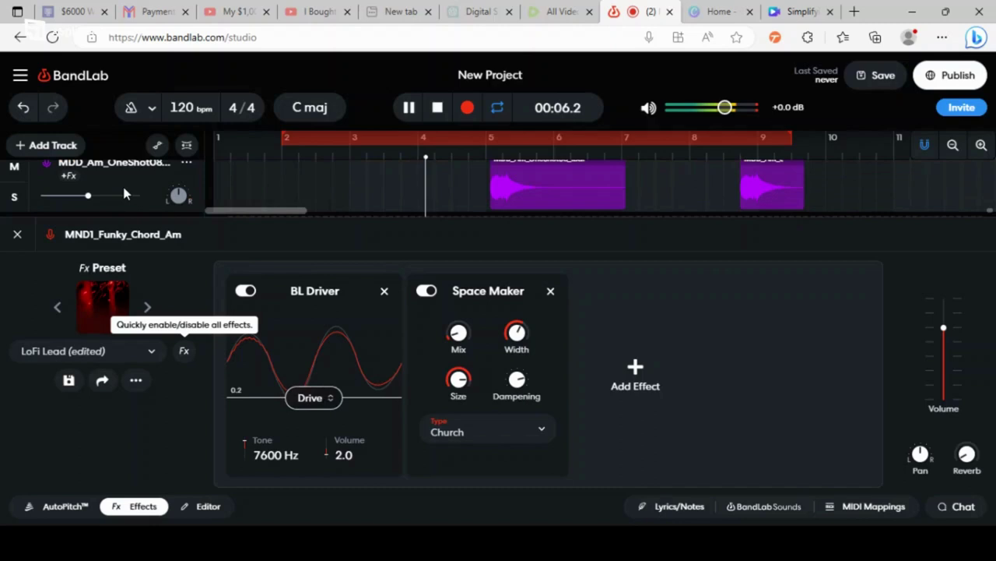
Step: Apply the LoFi Lead effects preset to the MDD_Am_OneShot08_1bar track and set its BL Driver drive to 0.5
click(123, 187)
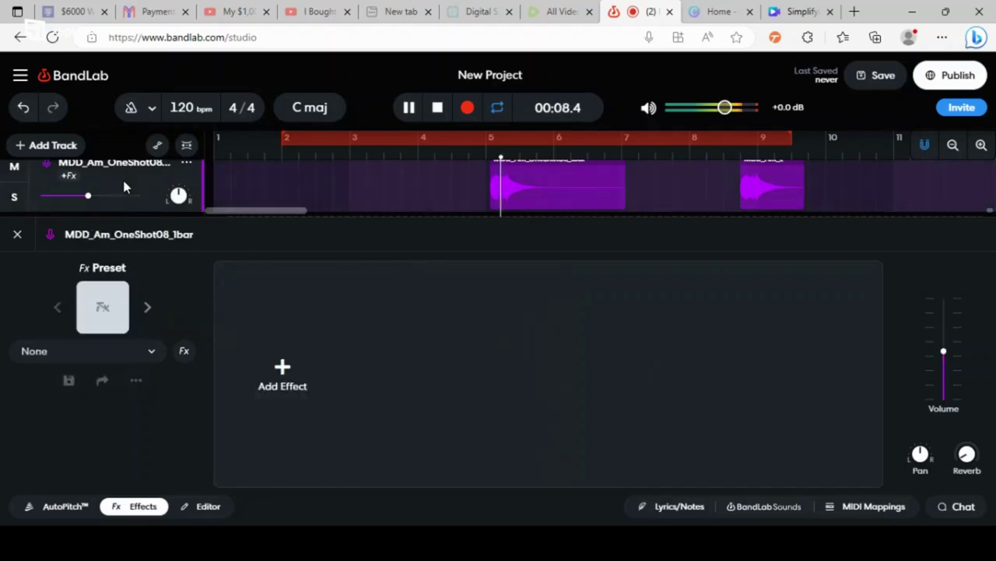
click(130, 356)
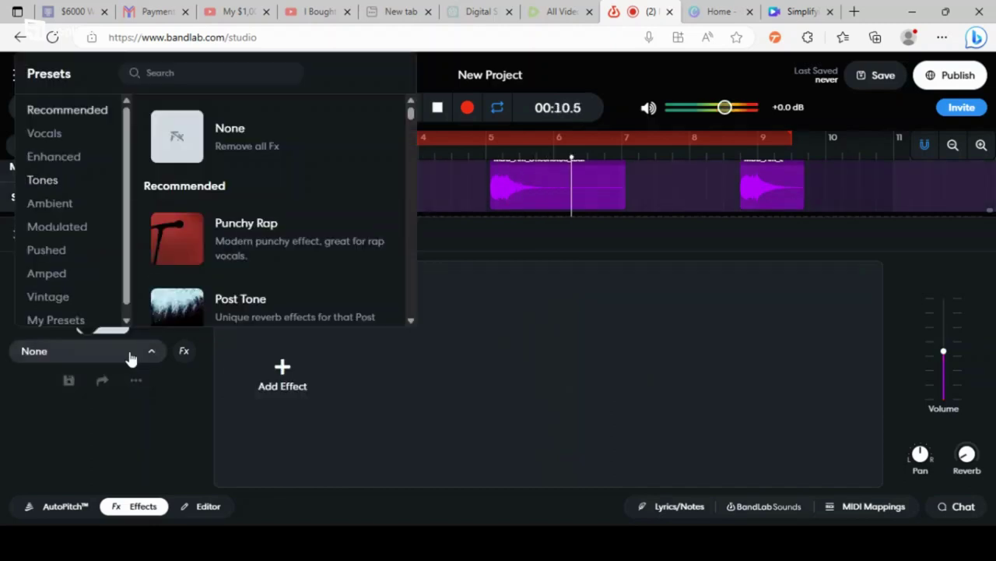
click(89, 187)
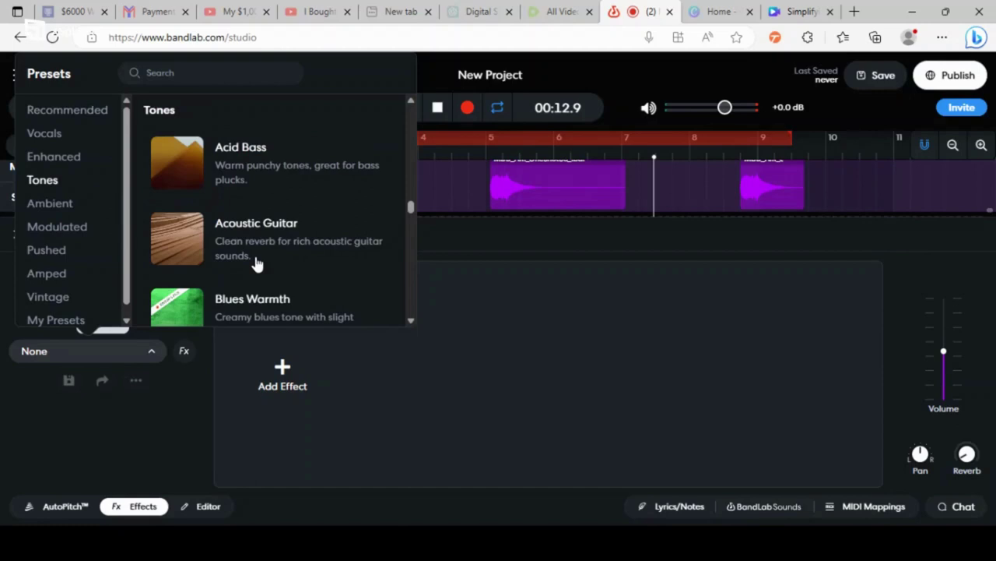
scroll(257, 265, down, 2)
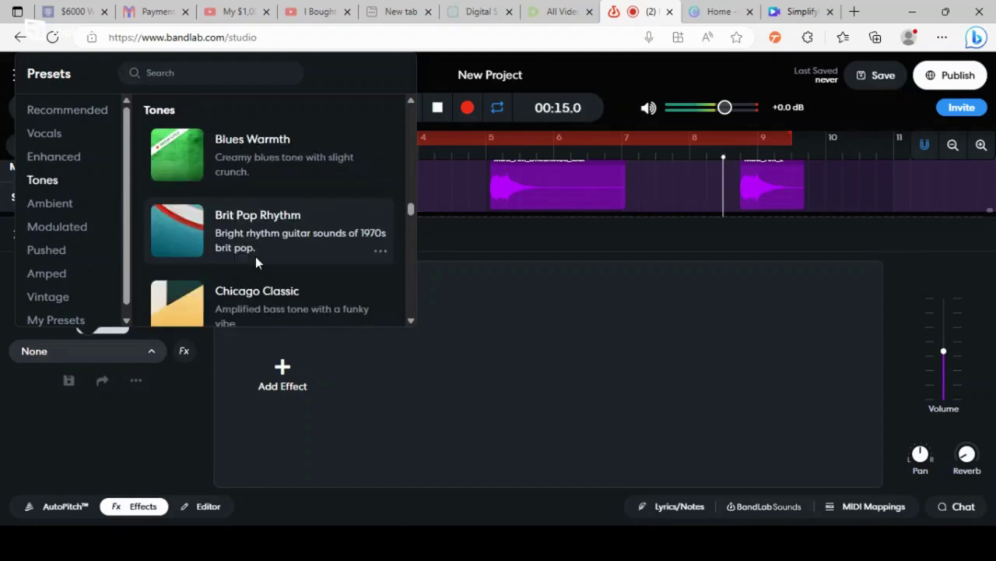
scroll(255, 263, down, 4)
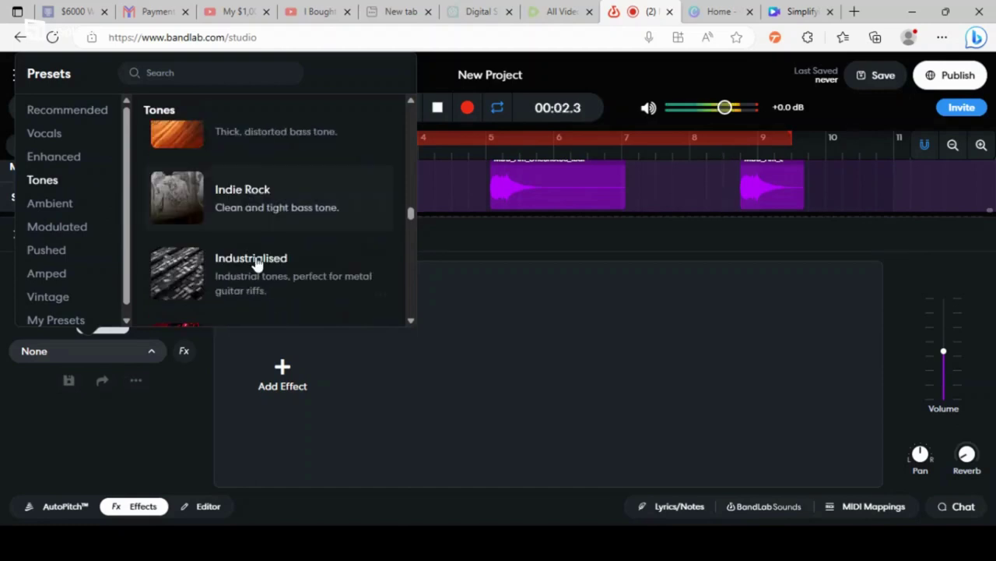
scroll(257, 265, down, 1)
scroll(257, 264, down, 2)
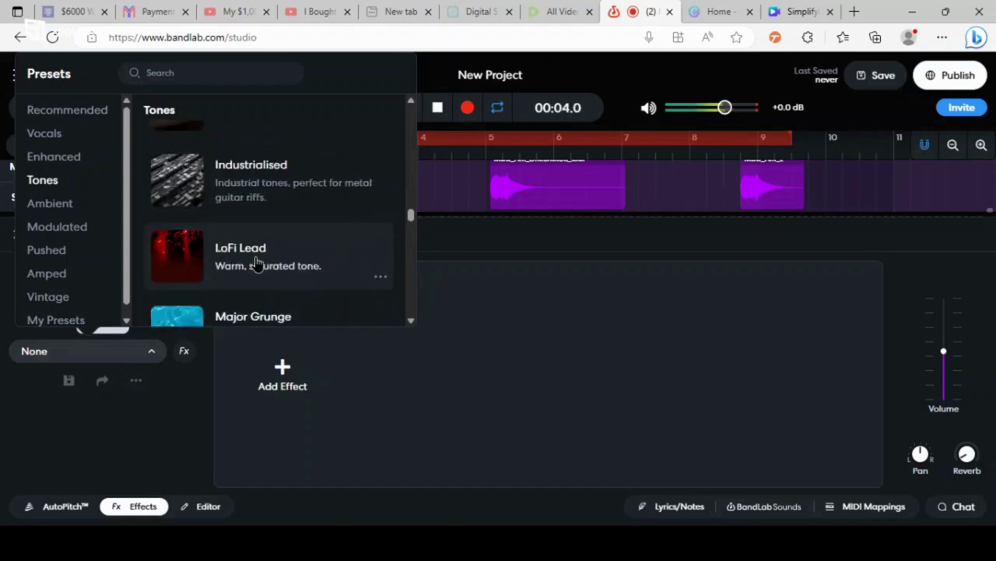
click(257, 262)
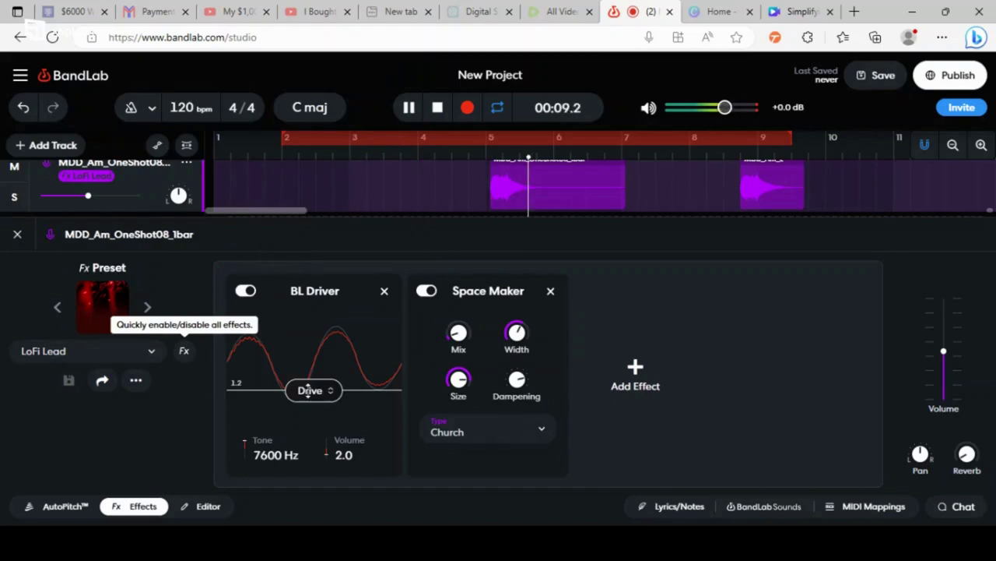
drag(309, 390, 310, 399)
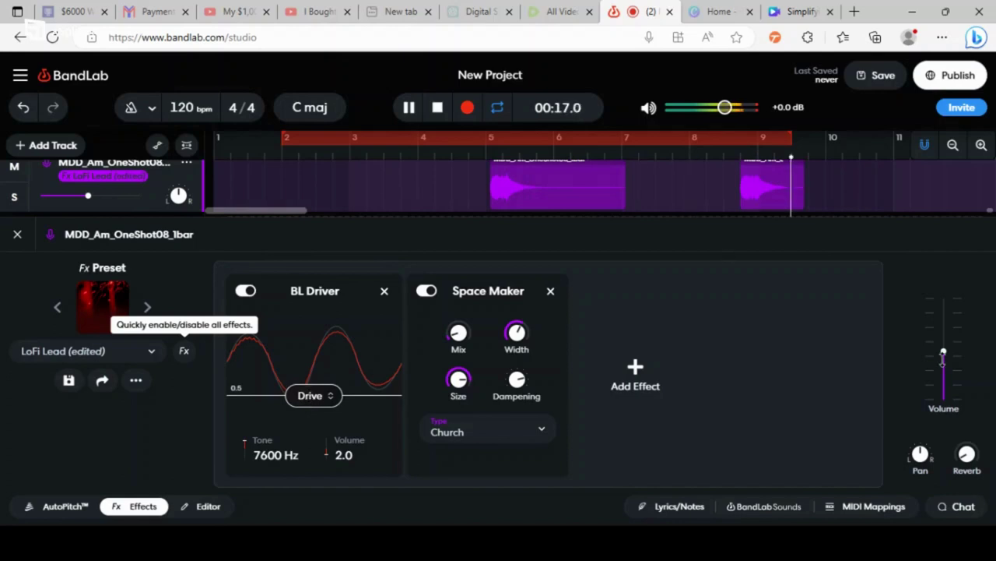
Step: Lower the volume of the MDD_Am_OneShot08_1bar and MND1_Funky_Chord_Am tracks and close the effects view
drag(942, 355, 943, 360)
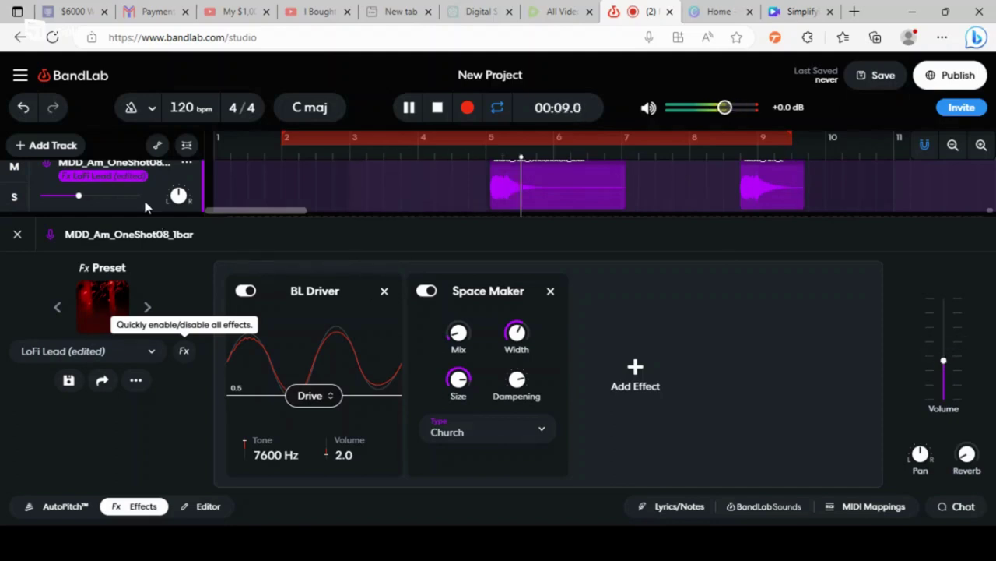
scroll(145, 206, up, 1)
scroll(145, 206, up, 1)
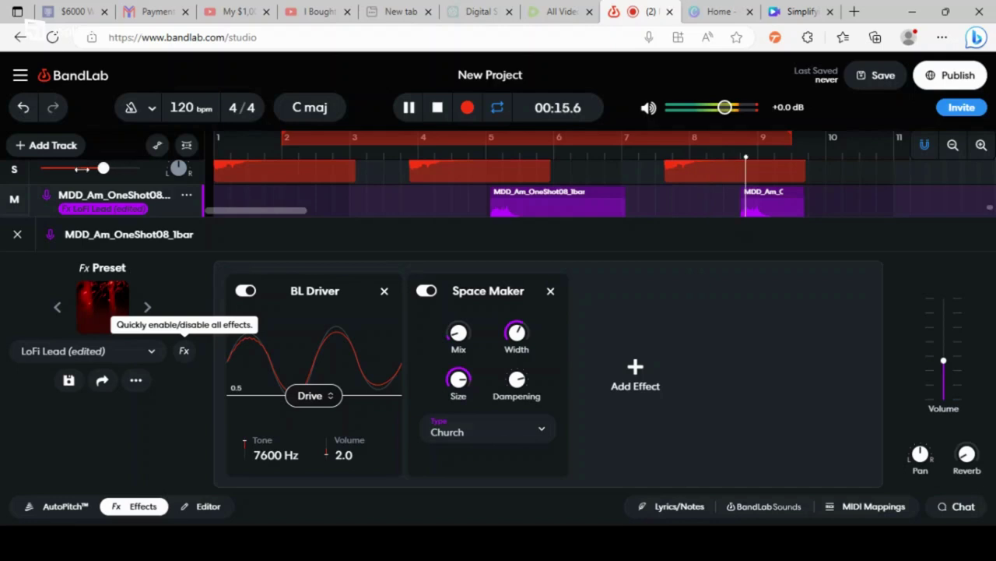
scroll(92, 189, up, 1)
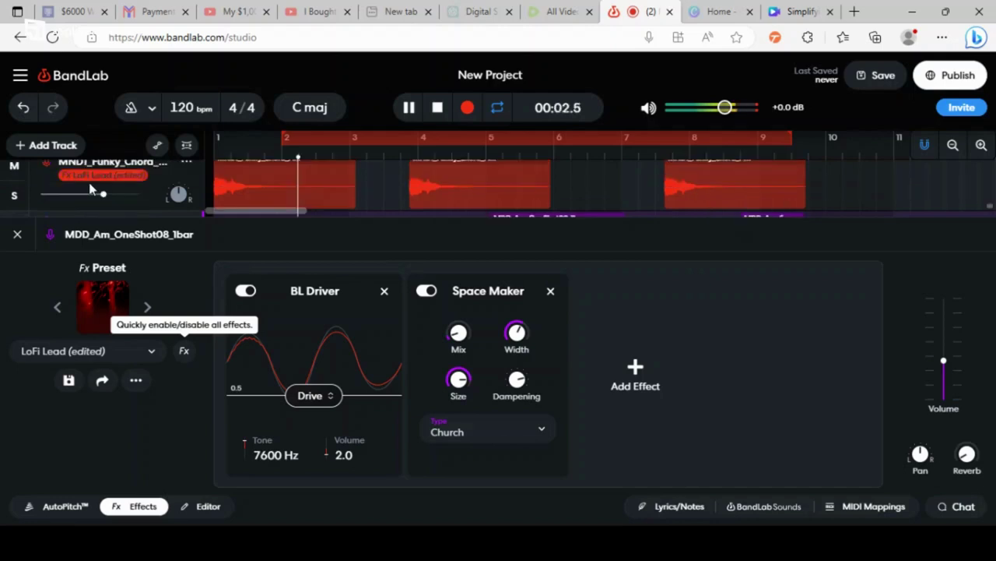
drag(102, 193, 98, 193)
drag(98, 194, 97, 194)
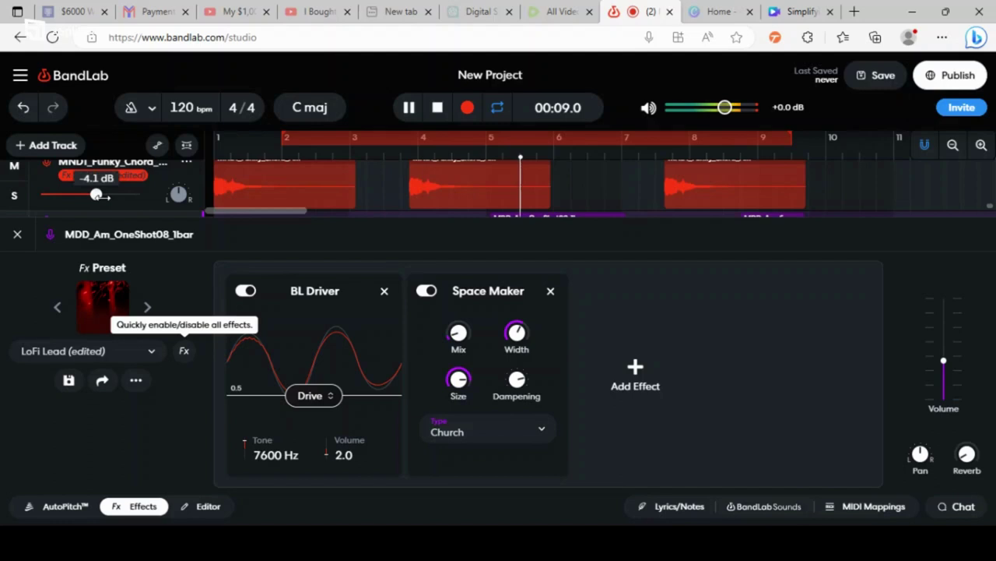
drag(96, 195, 91, 193)
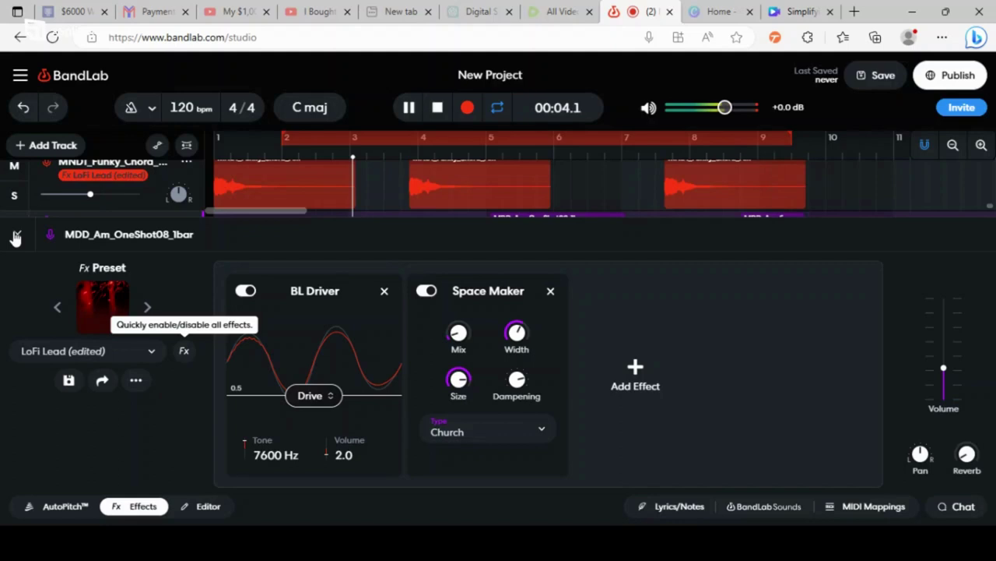
click(16, 236)
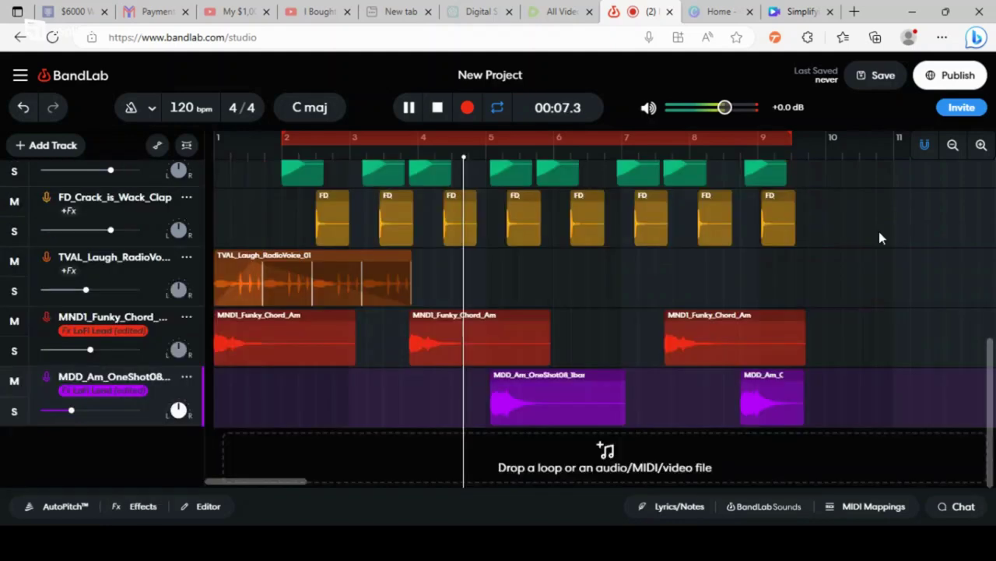
Step: Trim the ends of the last FD_Crack_is_Wack_Clap, MND1_Funky_Chord_Am and MDD_Am_OneShot08_1bar clips to the loop region's end
scroll(879, 231, up, 3)
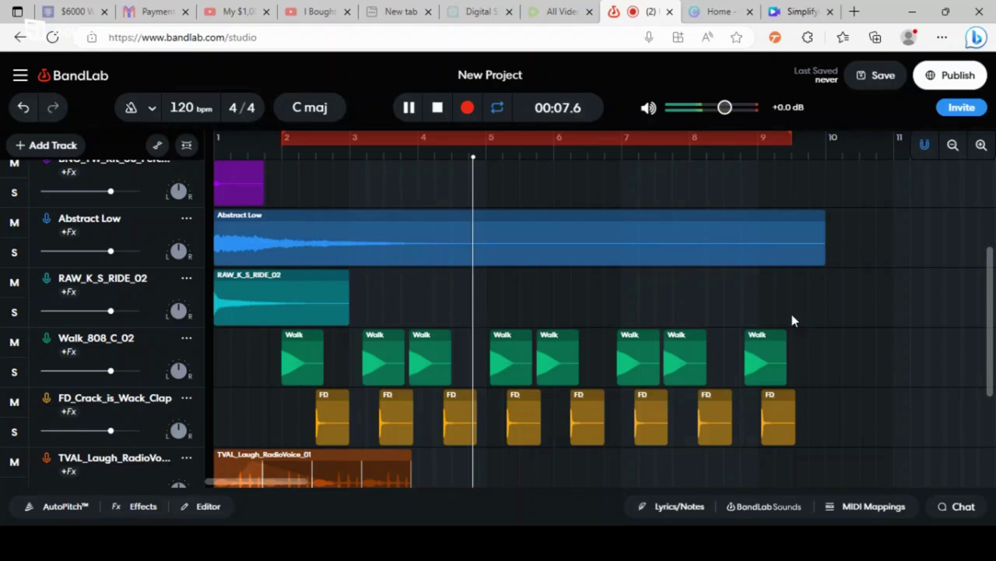
drag(794, 415, 790, 417)
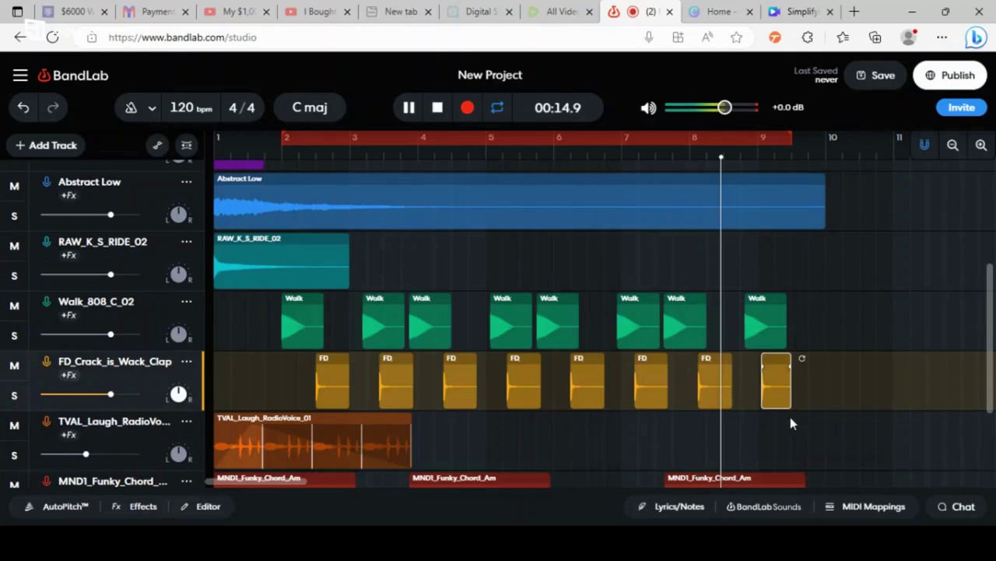
scroll(790, 417, down, 1)
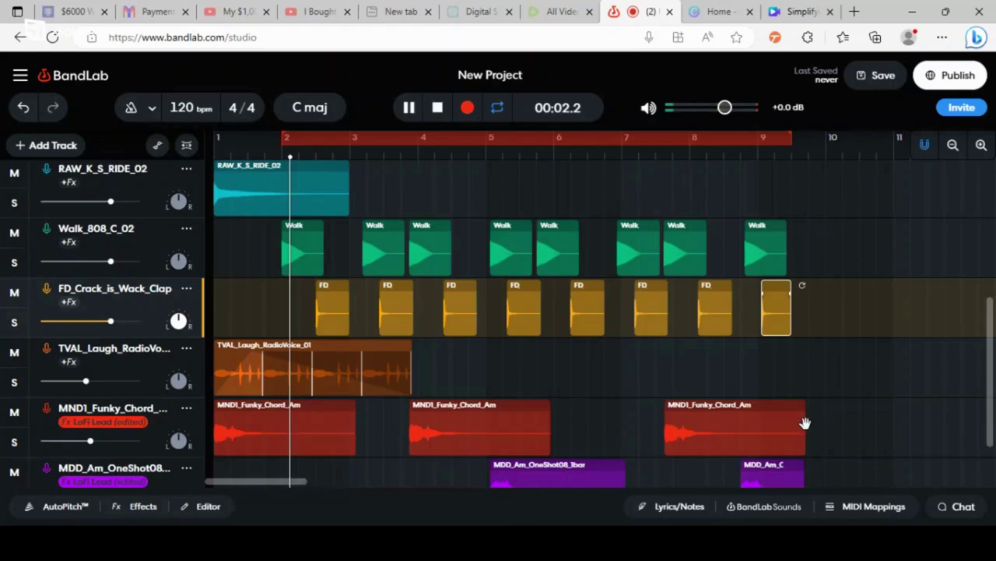
drag(806, 427, 791, 427)
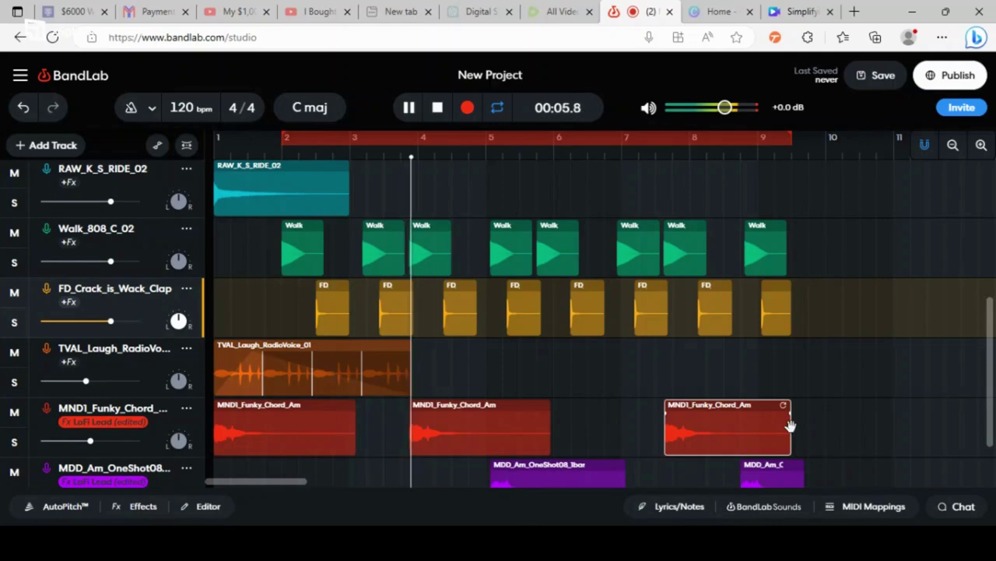
scroll(790, 425, down, 2)
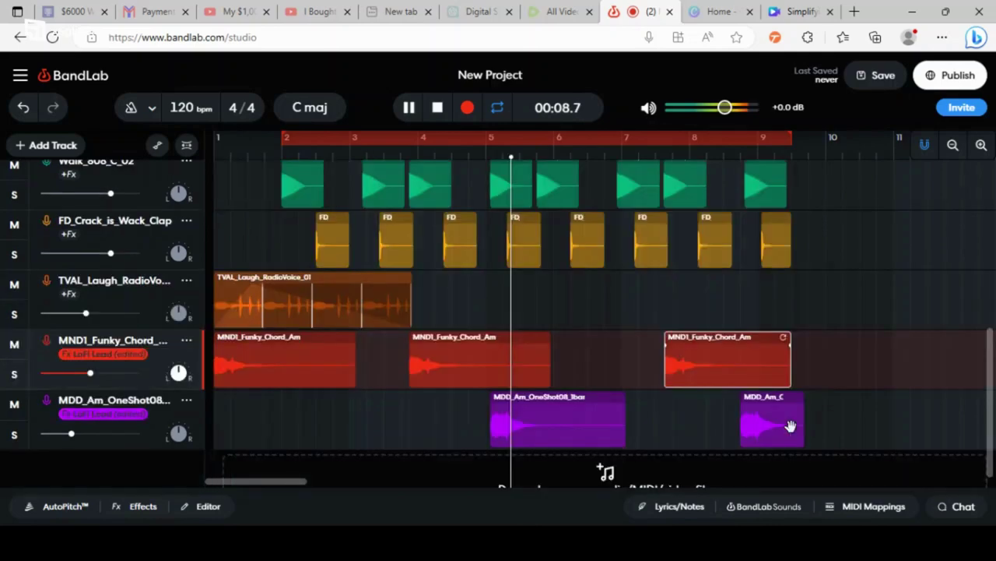
drag(803, 423, 793, 415)
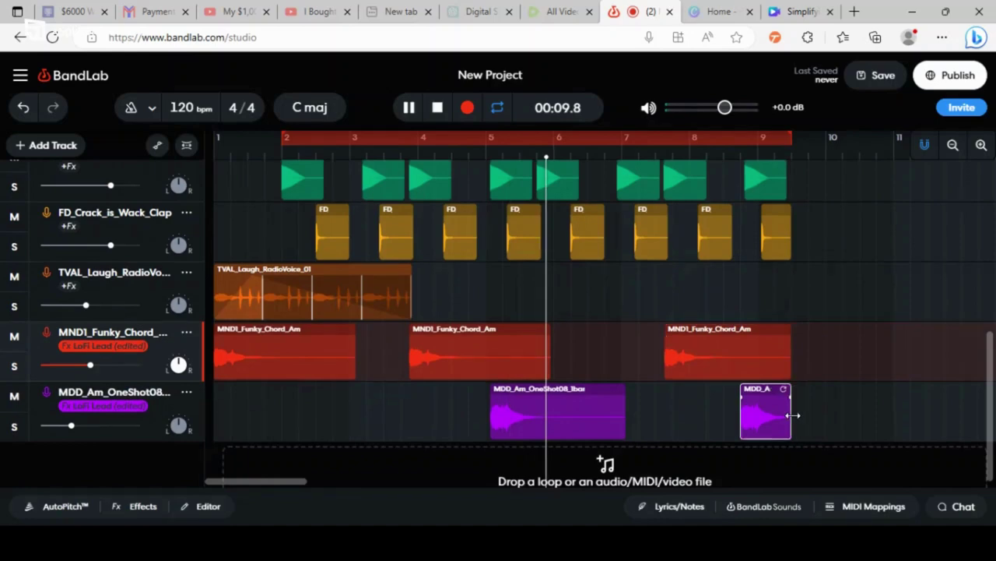
click(794, 421)
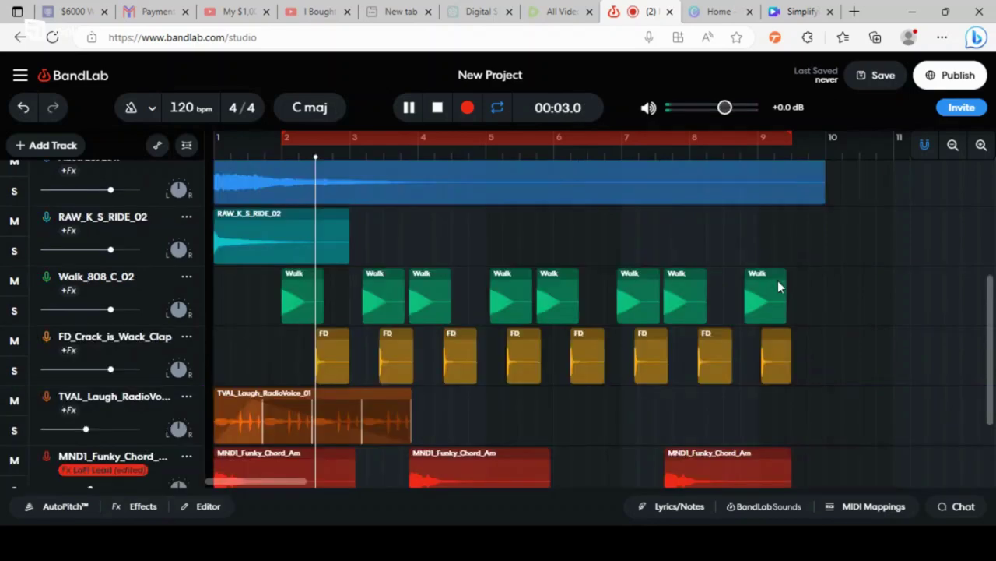
Step: Shorten the end of the Abstract Low clip to line up with the loop region's end
scroll(826, 253, up, 1)
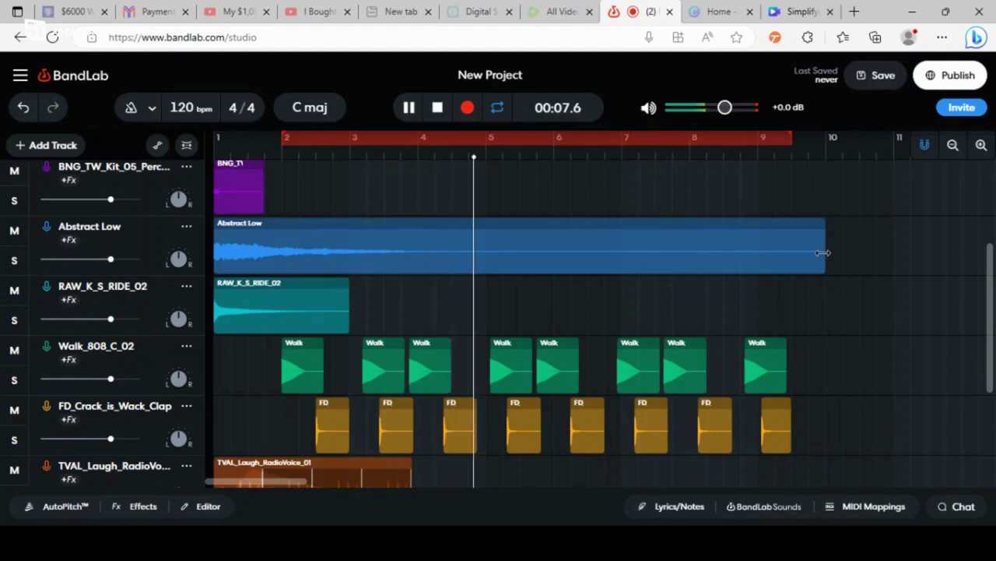
click(816, 252)
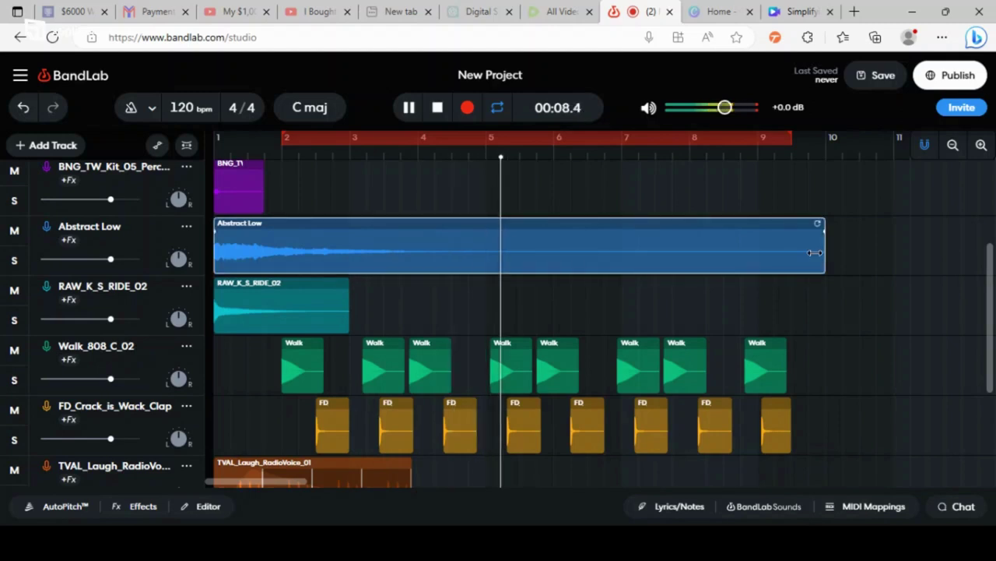
drag(815, 252, 797, 255)
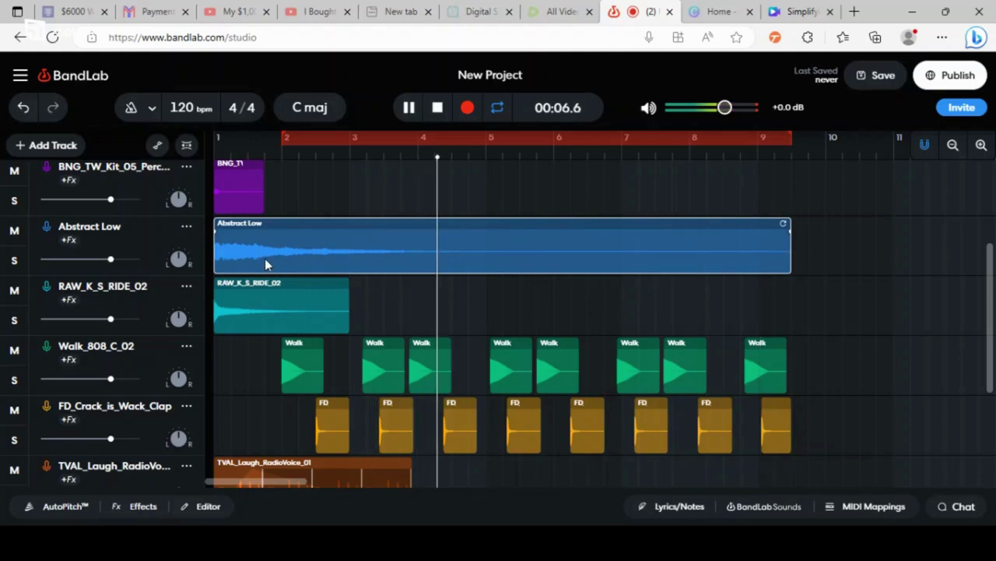
Step: Solo the Catalyst_Dopamine track, pause playback and turn the solo off again
scroll(265, 265, up, 1)
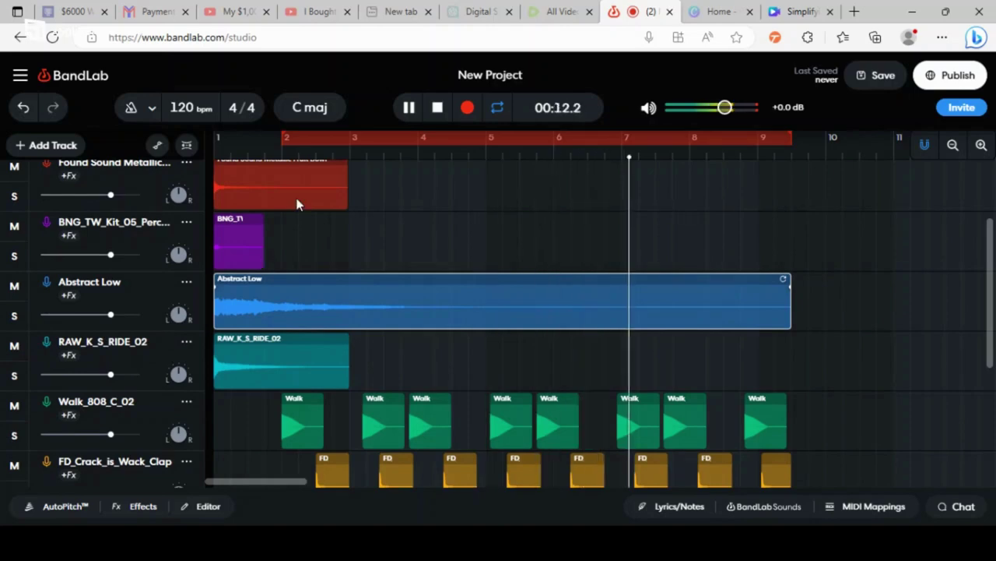
scroll(19, 268, up, 1)
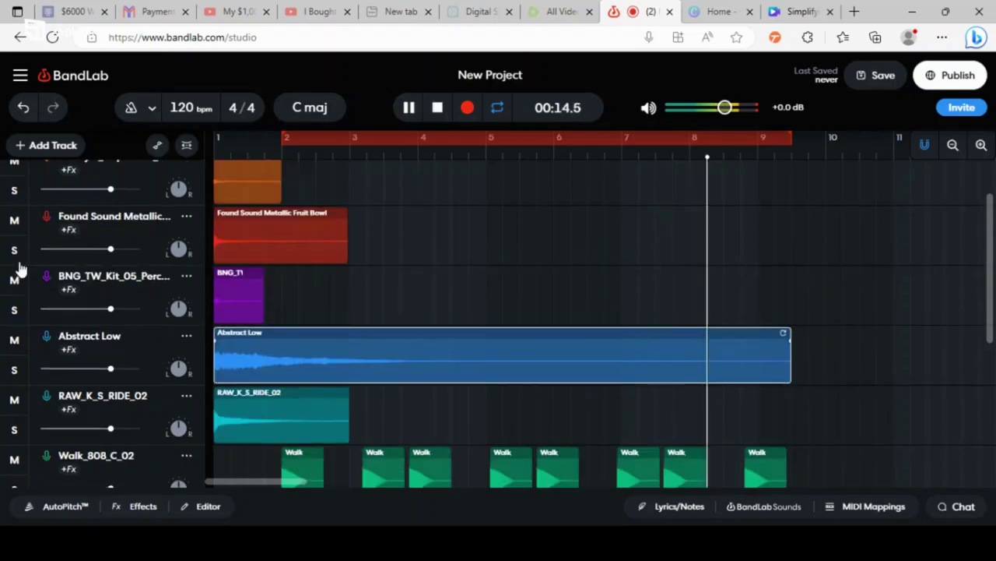
scroll(20, 269, up, 1)
click(19, 267)
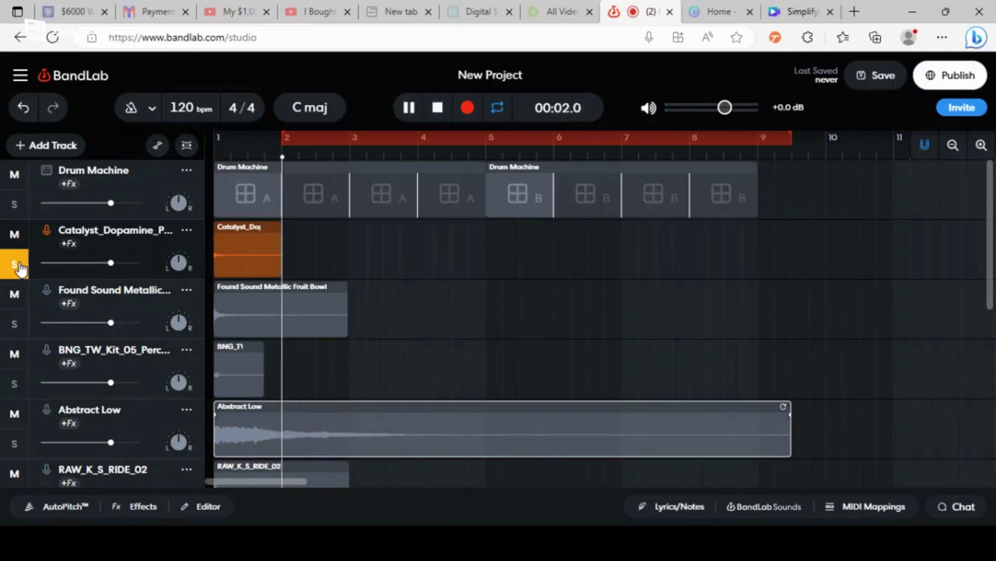
key(space)
click(18, 266)
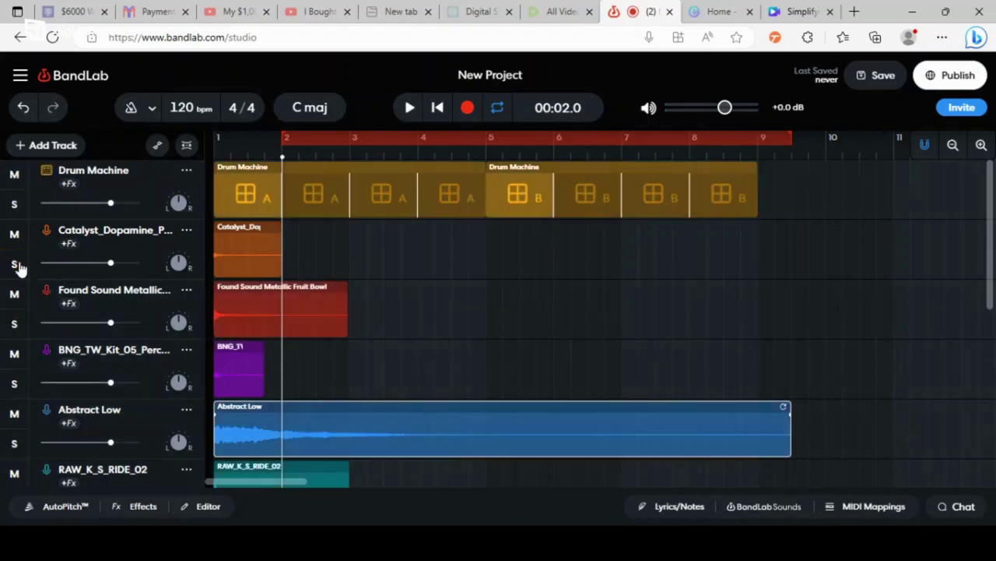
Step: Resume playback and extend the loop region's start back to bar 1
key(space)
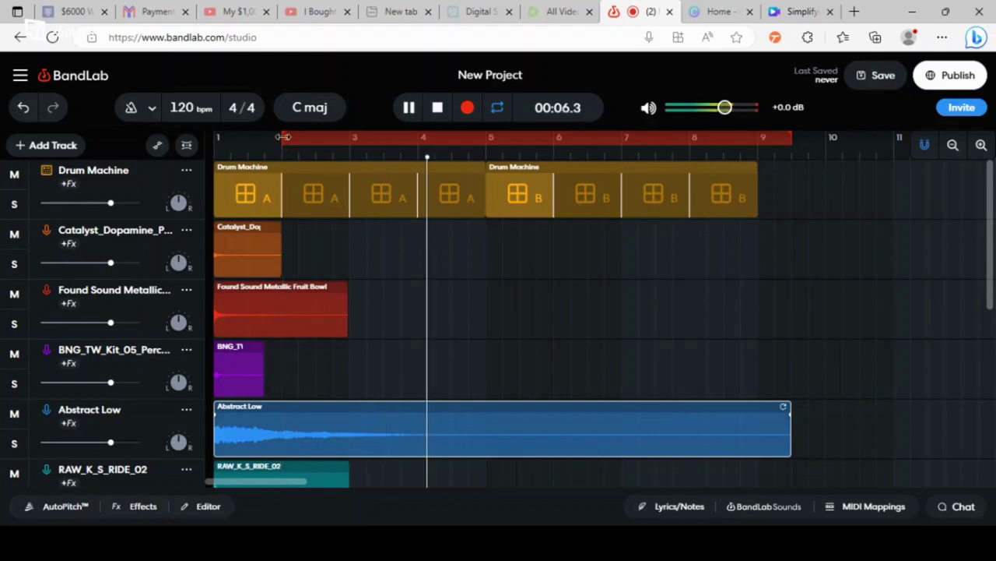
drag(283, 137, 215, 136)
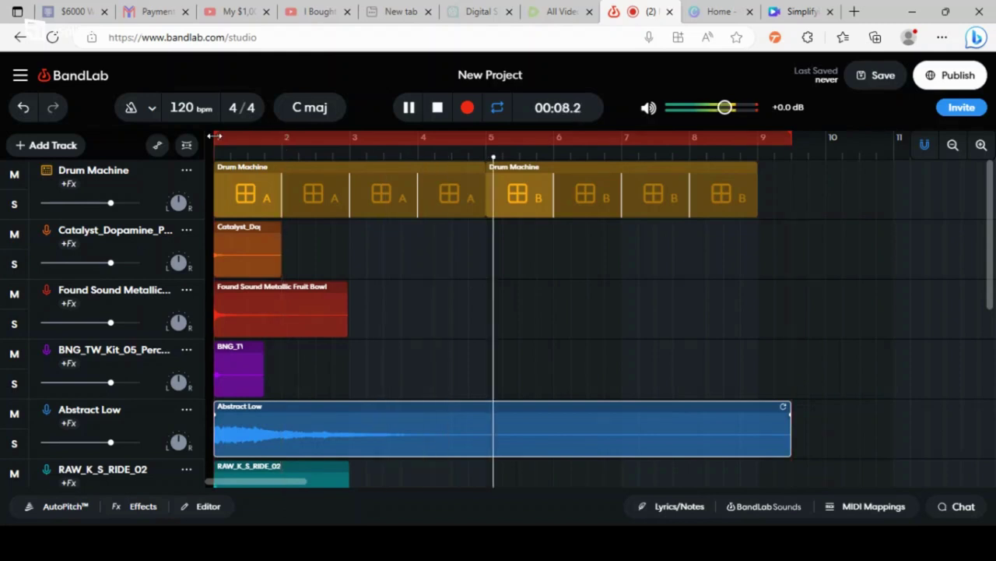